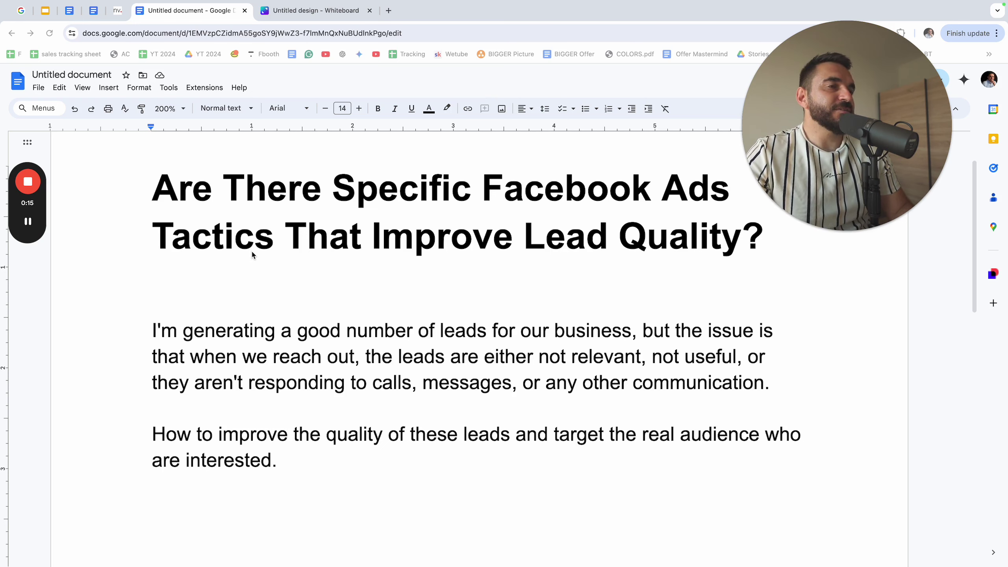
Highlight and review the question's paragraphs about irrelevant leads and how to improve leads
triple_click(191, 325)
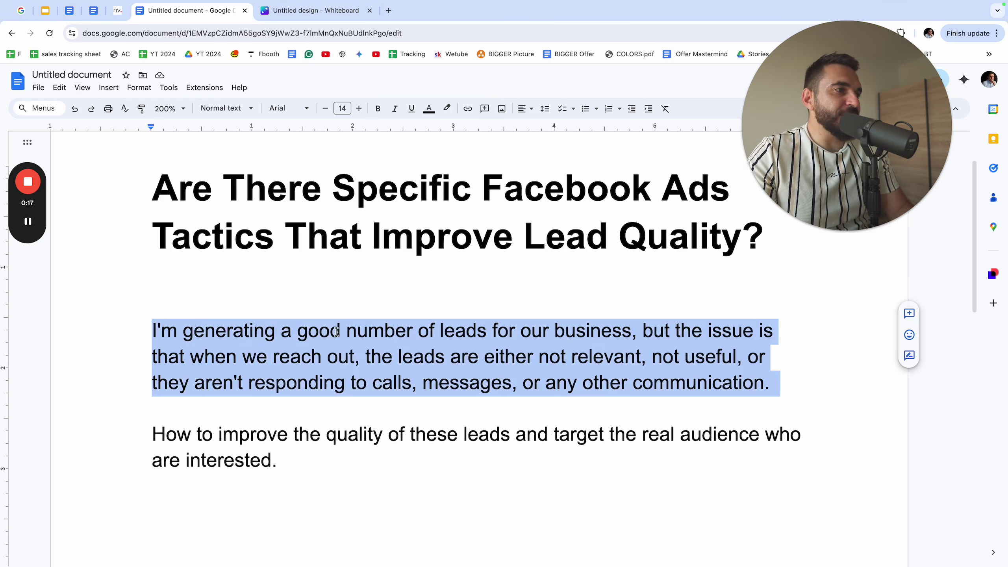
left_click_drag(341, 325, 346, 325)
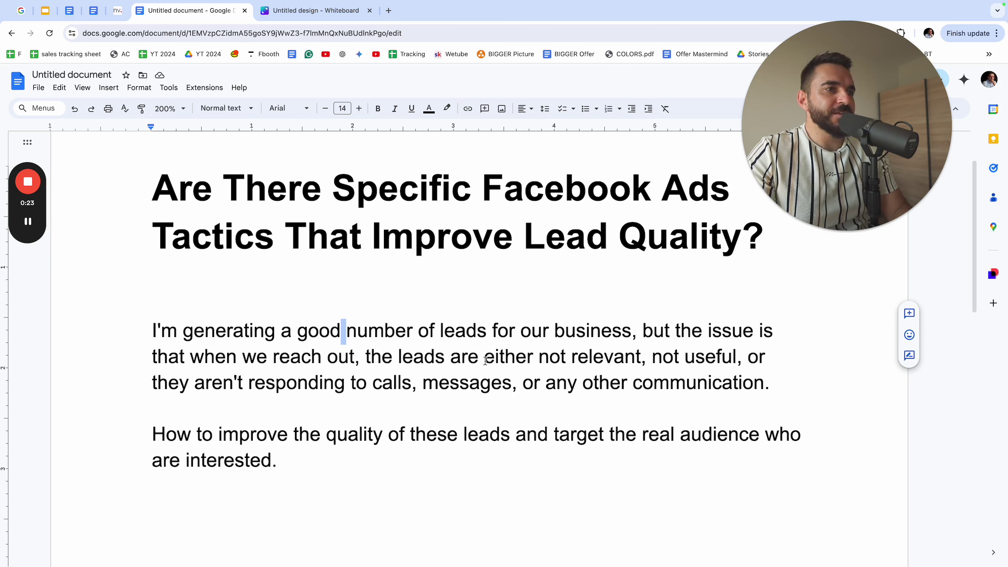
left_click_drag(485, 360, 588, 359)
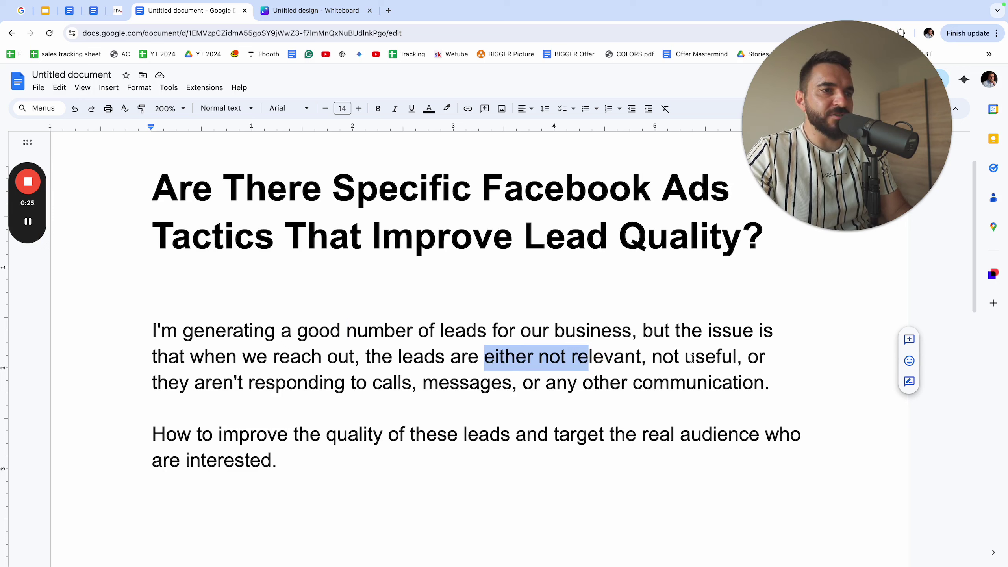
double_click(197, 384)
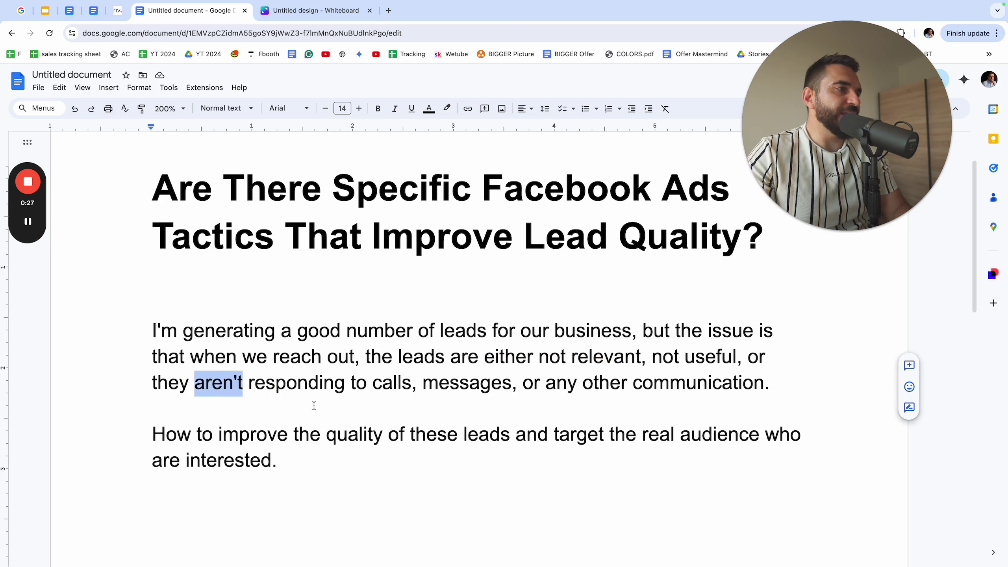
triple_click(602, 383)
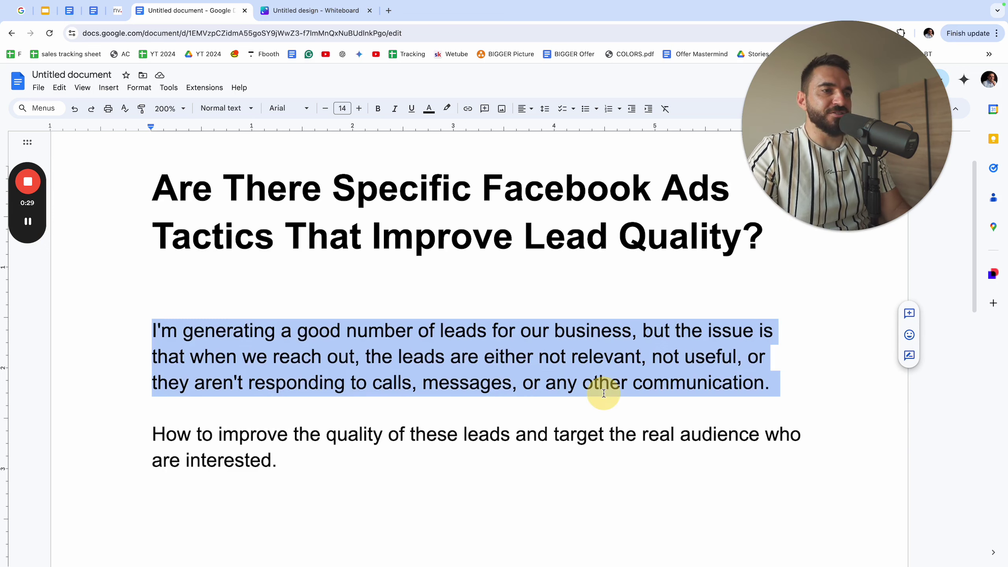
triple_click(199, 433)
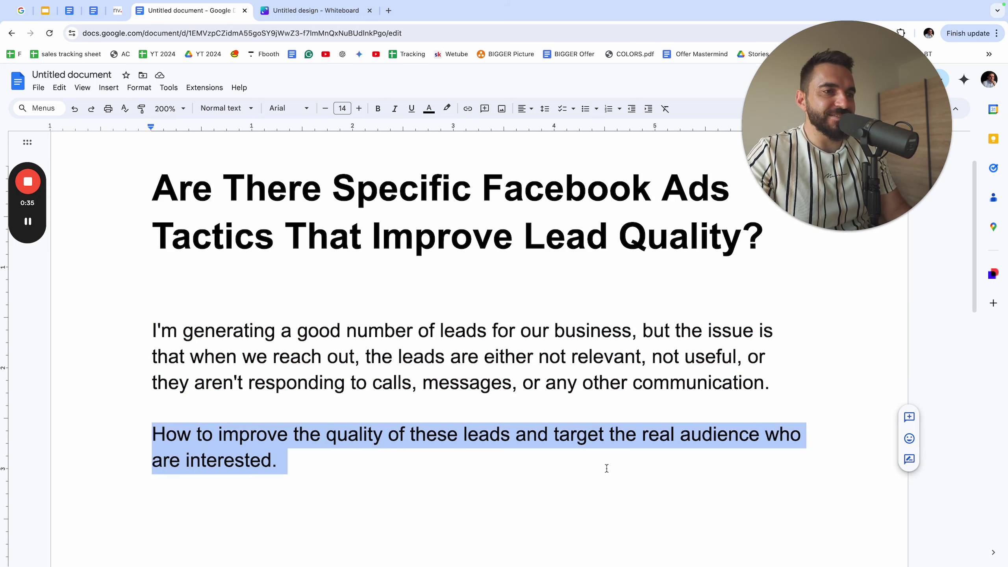
left_click(280, 474)
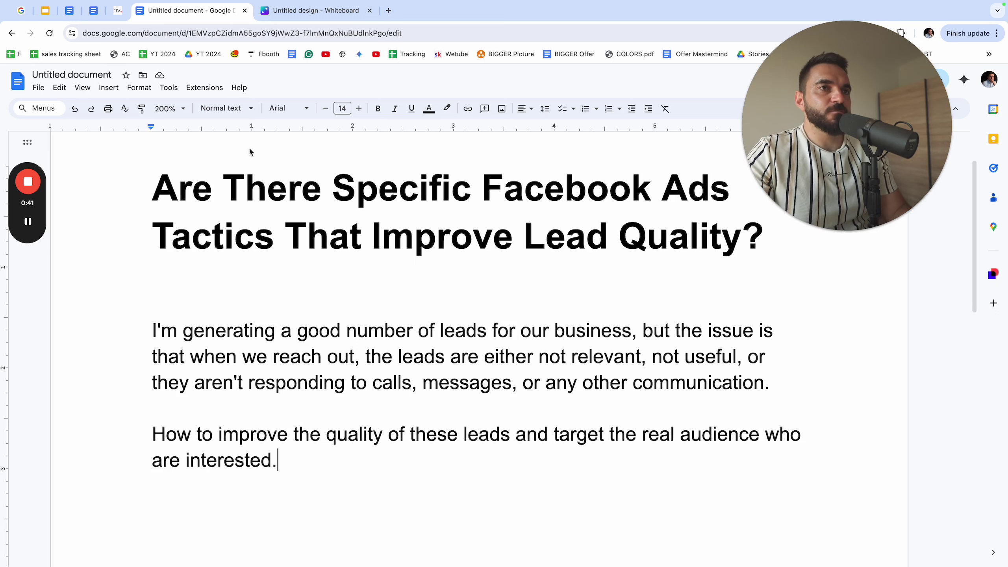
left_click(427, 311)
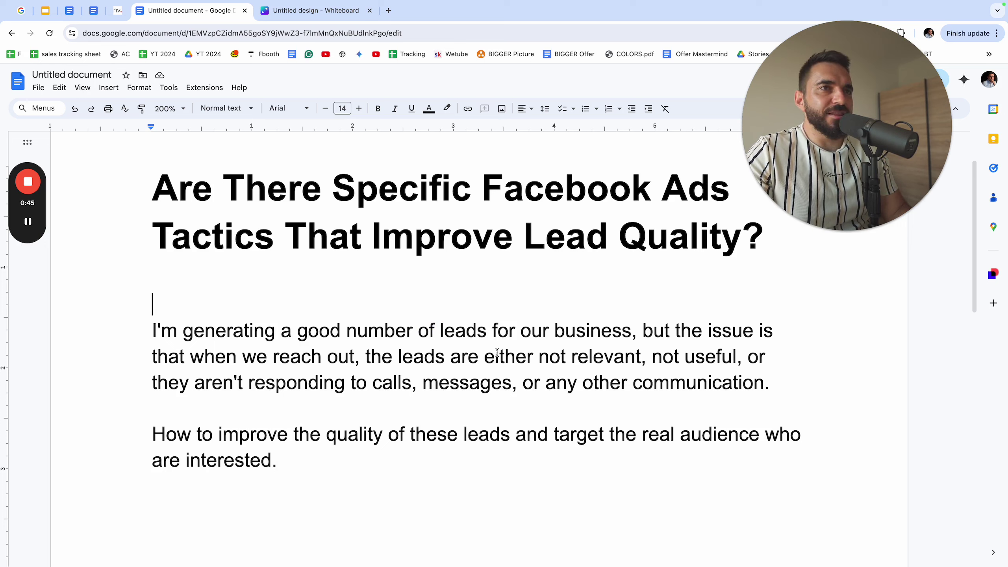
left_click(293, 460)
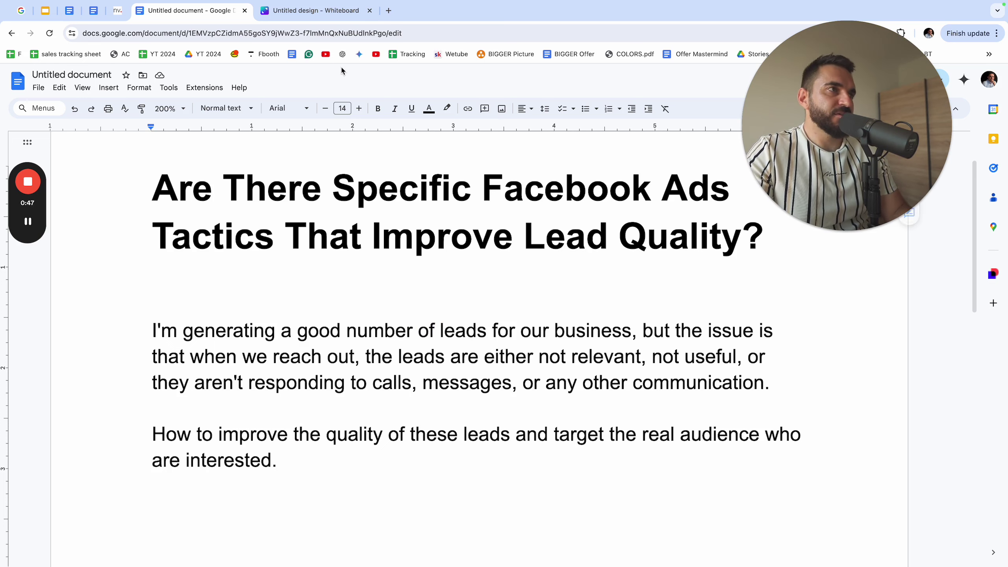
On the whiteboard, draw a red stick figure with a question mark, circled together
left_click(338, 11)
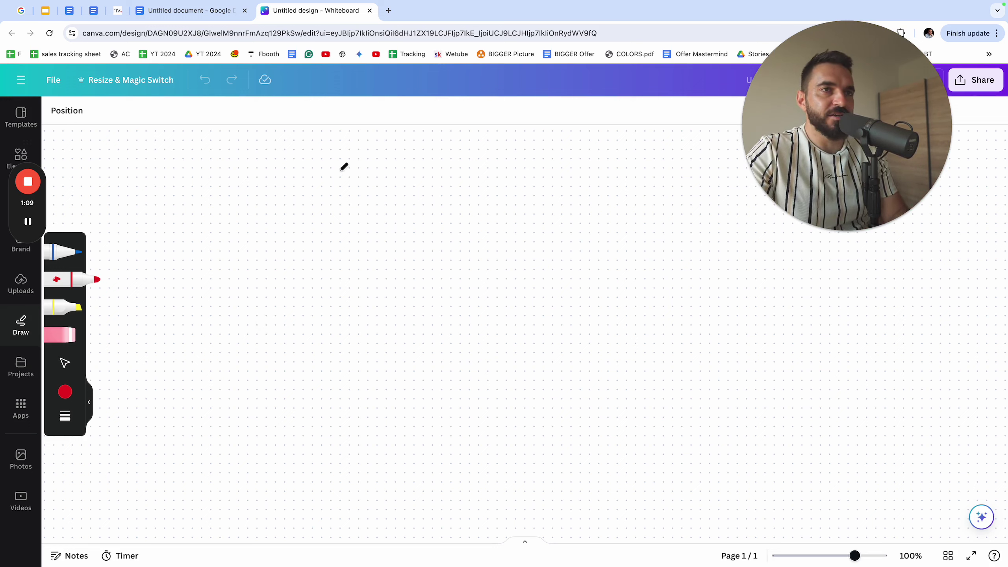
mouse_move(306, 185)
left_mouse_down()
mouse_move(389, 199)
mouse_move(316, 182)
left_mouse_up()
mouse_move(349, 273)
left_mouse_down()
mouse_move(353, 360)
mouse_move(225, 471)
left_mouse_up()
left_click_drag(343, 395, 424, 480)
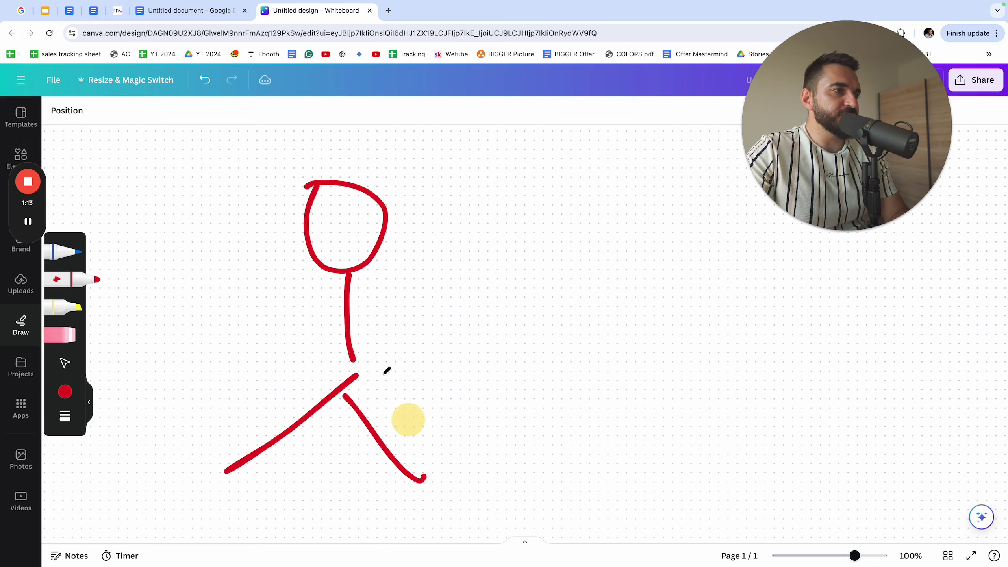
left_click_drag(356, 317, 398, 351)
left_click_drag(327, 311, 268, 358)
mouse_move(418, 174)
left_mouse_down()
mouse_move(445, 211)
mouse_move(409, 245)
left_mouse_up()
left_click(431, 268)
mouse_move(432, 169)
left_mouse_down()
mouse_move(196, 351)
mouse_move(552, 389)
mouse_move(389, 154)
left_mouse_up()
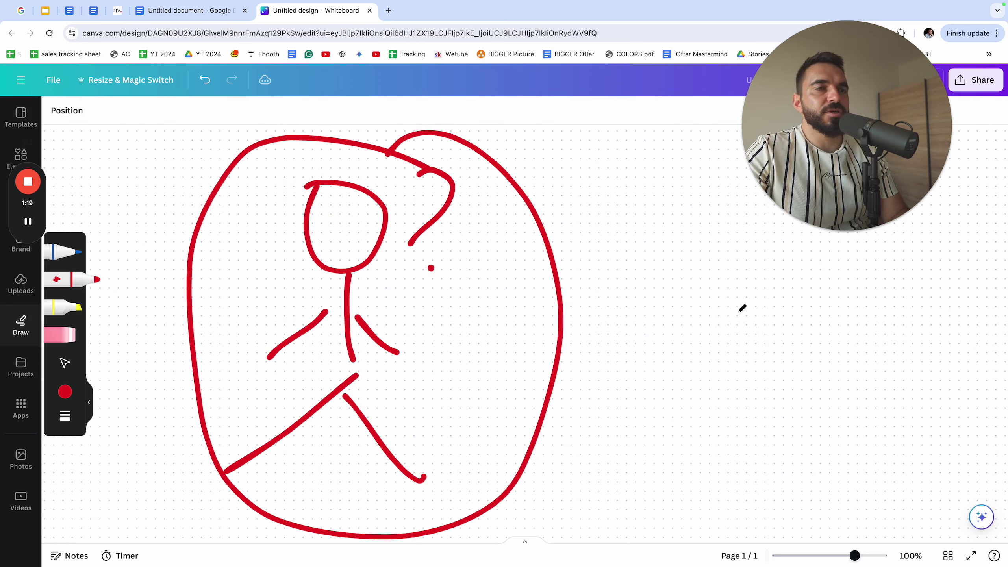
Draw an arrow from the circle to a handwritten, underlined word WHO
left_click_drag(506, 363, 755, 356)
left_click_drag(630, 330, 649, 376)
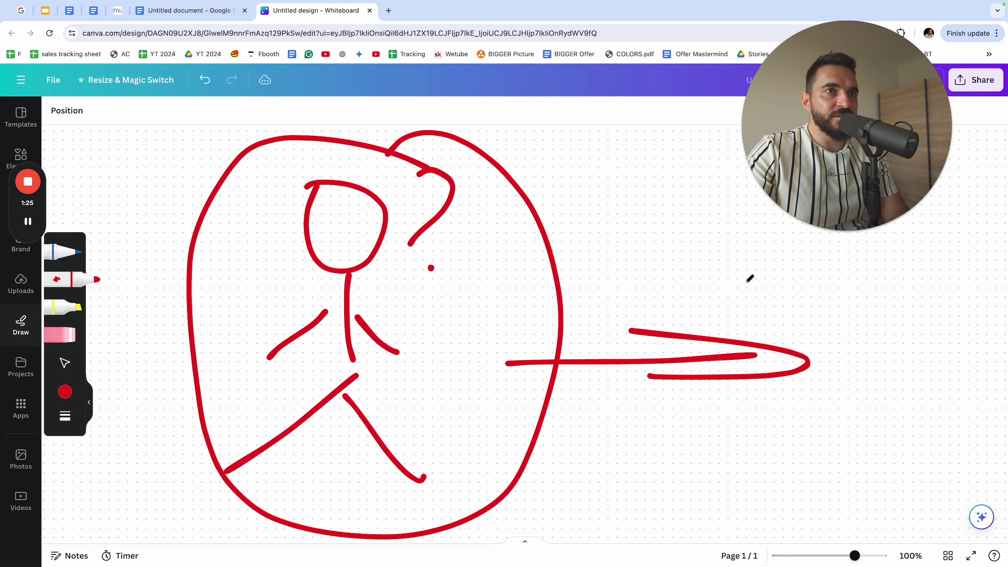
scroll(718, 342, "right", 10)
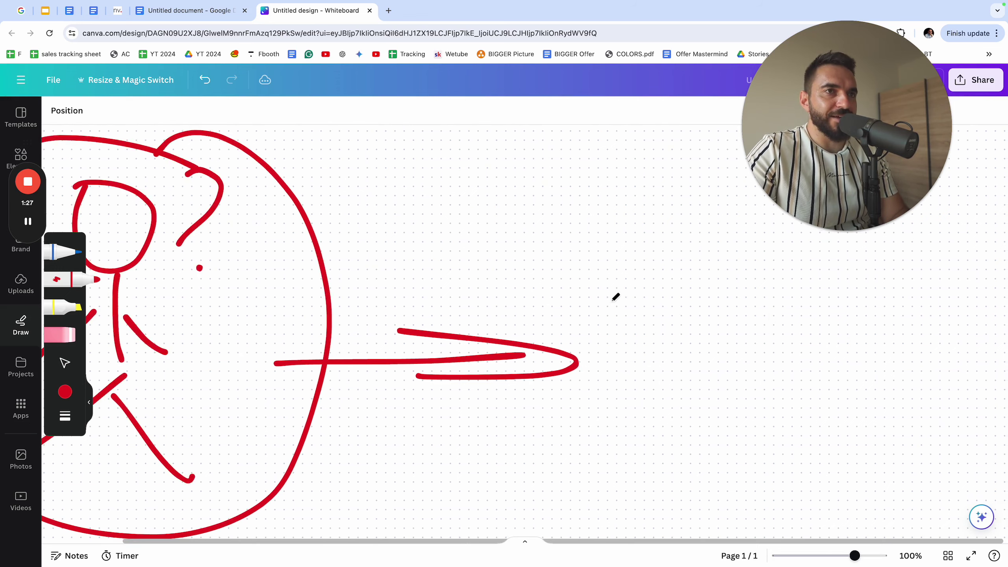
mouse_move(429, 224)
left_mouse_down()
mouse_move(468, 258)
mouse_move(519, 253)
mouse_move(553, 363)
left_mouse_up()
left_click_drag(534, 295, 607, 274)
left_click_drag(582, 223, 611, 359)
mouse_move(633, 254)
left_mouse_down()
mouse_move(637, 306)
mouse_move(631, 249)
left_mouse_up()
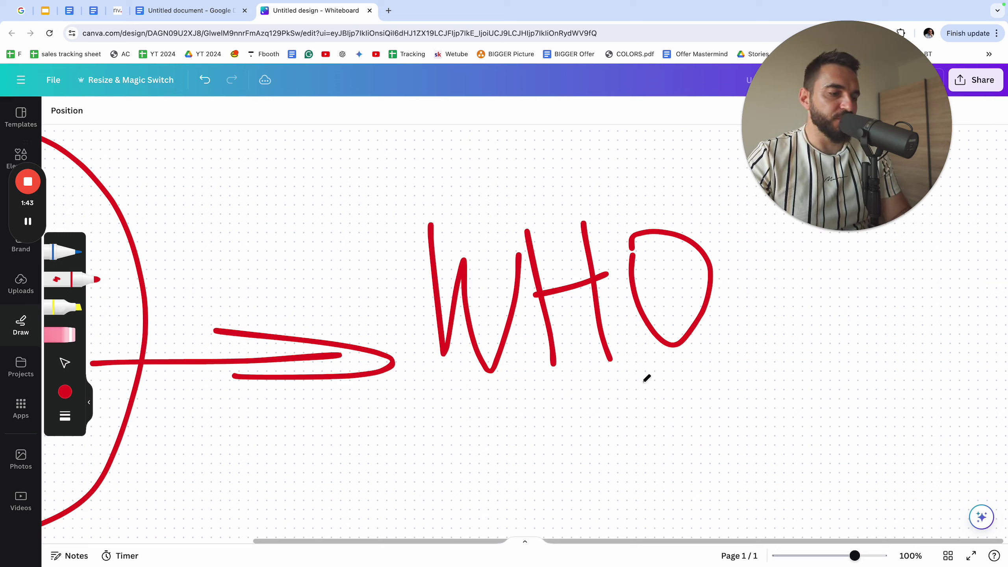
left_click_drag(421, 381, 866, 393)
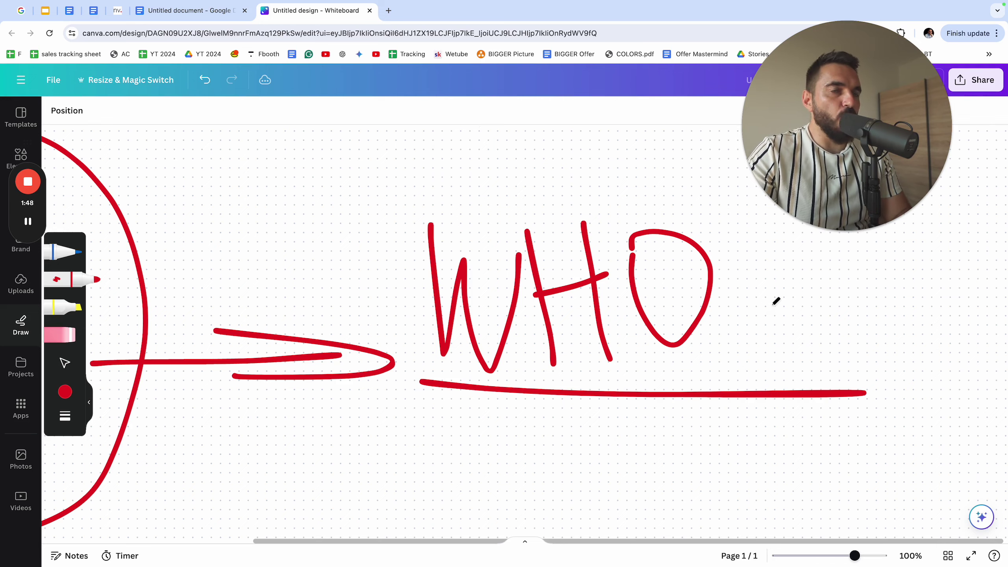
Draw a red arrow leading right from WHO
scroll(799, 299, "right", 7)
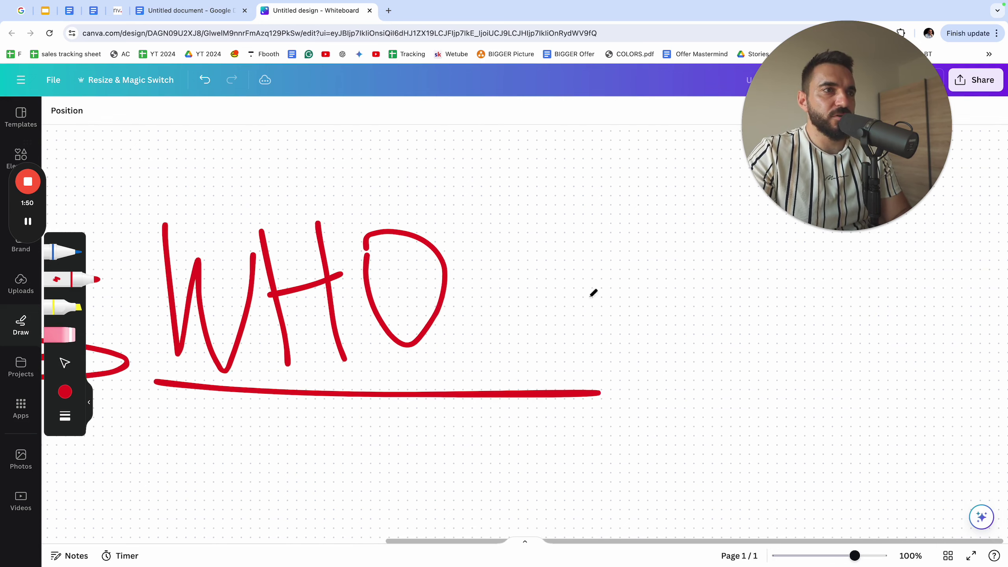
left_click_drag(550, 295, 690, 278)
left_click_drag(629, 261, 683, 288)
scroll(773, 361, "right", 5)
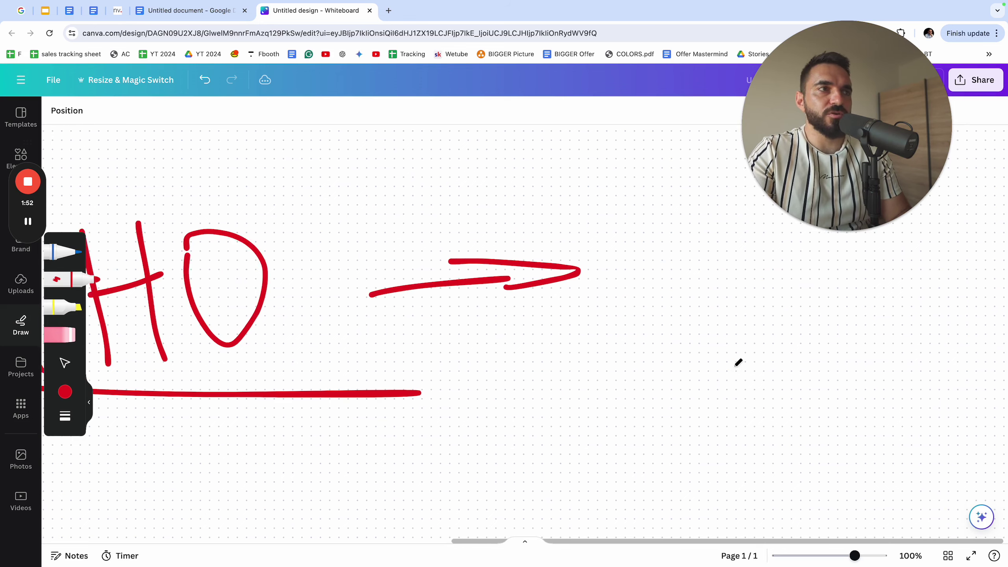
scroll(554, 261, "right", 3)
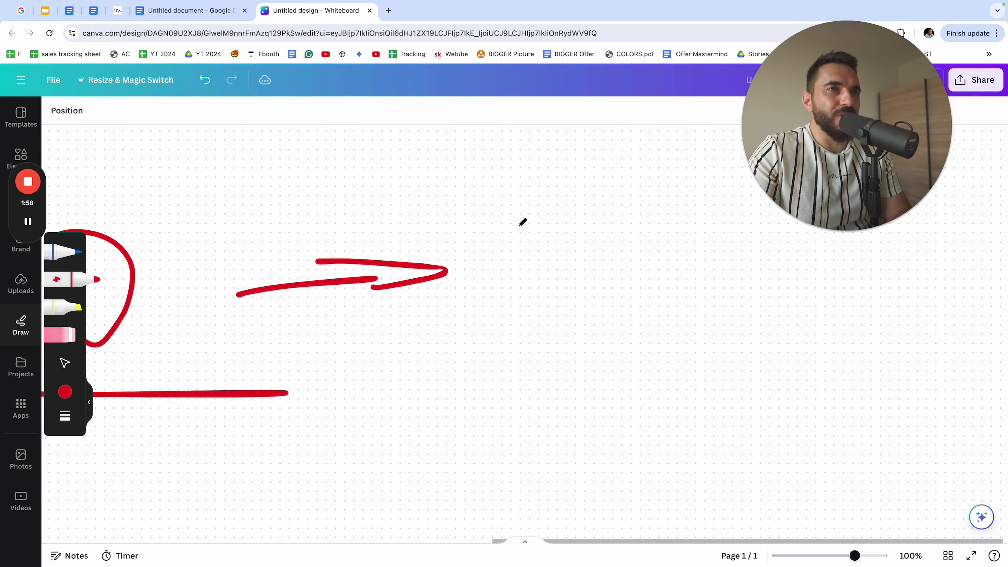
Hand-write the word WORE after the arrow and underline it
mouse_move(509, 221)
left_mouse_down()
mouse_move(562, 315)
mouse_move(636, 232)
mouse_move(598, 234)
left_mouse_up()
mouse_move(671, 206)
left_mouse_down()
mouse_move(694, 317)
mouse_move(675, 282)
mouse_move(833, 307)
left_mouse_up()
scroll(585, 275, "right", 6)
mouse_move(570, 207)
left_mouse_down()
mouse_move(580, 315)
mouse_move(700, 306)
left_mouse_up()
left_click_drag(564, 249, 647, 243)
left_click_drag(580, 216, 704, 202)
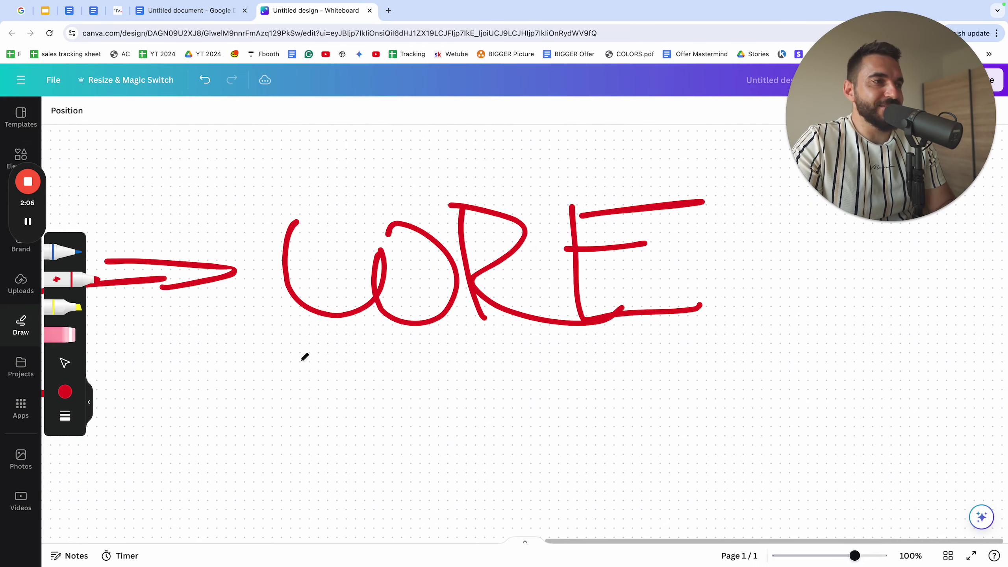
left_click_drag(301, 360, 686, 348)
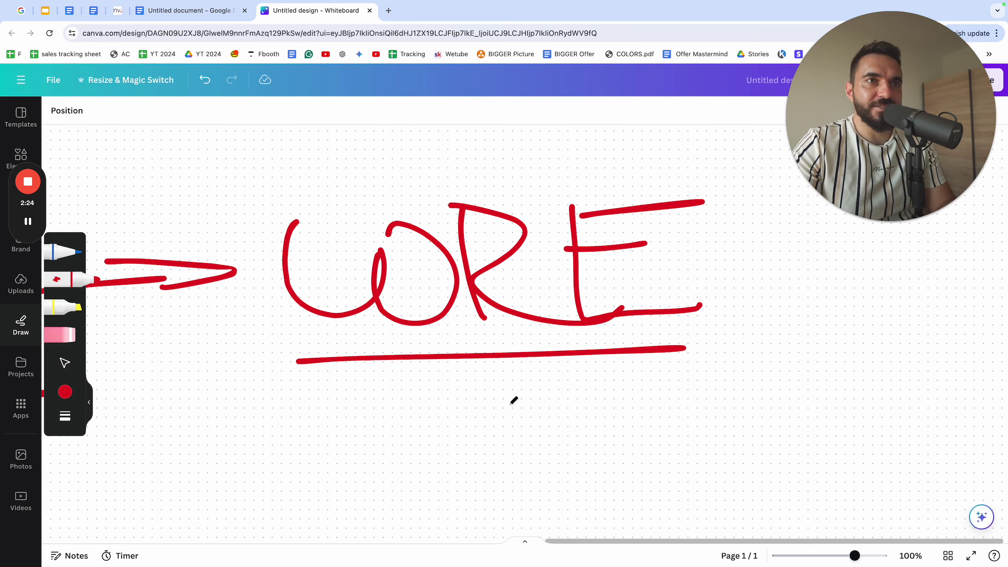
Draw an arrow below the underlined word and write 'Want Leads' after it
scroll(514, 399, "down", 3)
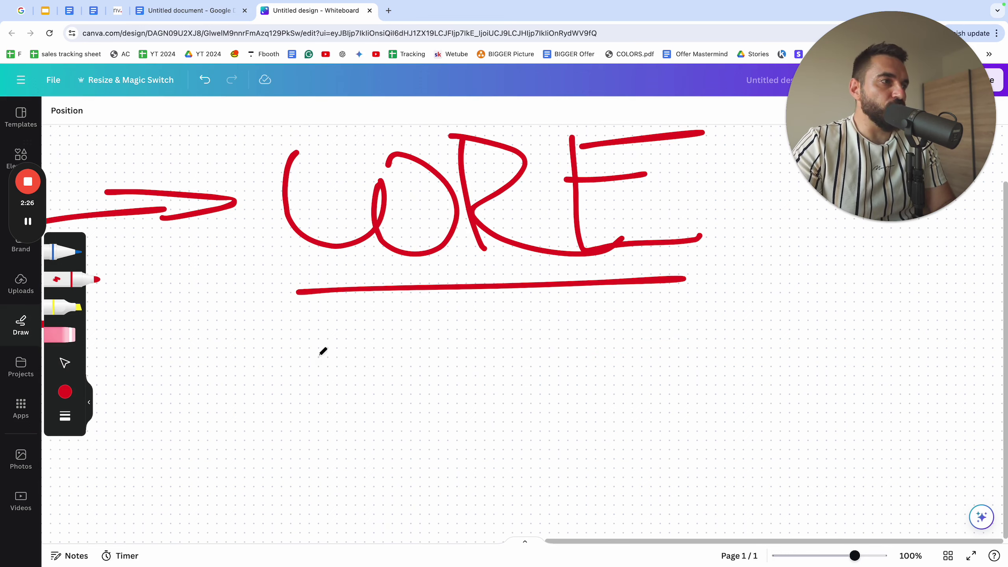
mouse_move(554, 406)
left_mouse_down()
mouse_move(647, 405)
mouse_move(633, 425)
left_mouse_up()
mouse_move(746, 366)
left_mouse_down()
mouse_move(799, 374)
mouse_move(794, 346)
left_mouse_up()
mouse_move(827, 363)
left_mouse_down()
mouse_move(818, 383)
mouse_move(868, 381)
mouse_move(904, 399)
left_mouse_up()
left_click_drag(941, 334, 948, 400)
left_click_drag(900, 361, 971, 368)
scroll(816, 397, "right", 5)
mouse_move(595, 422)
left_mouse_down()
mouse_move(732, 449)
mouse_move(765, 423)
mouse_move(785, 460)
left_mouse_up()
left_click_drag(826, 403, 828, 494)
Add a lower arrow and hand-write 'strength' after it
scroll(696, 441, "down", 4)
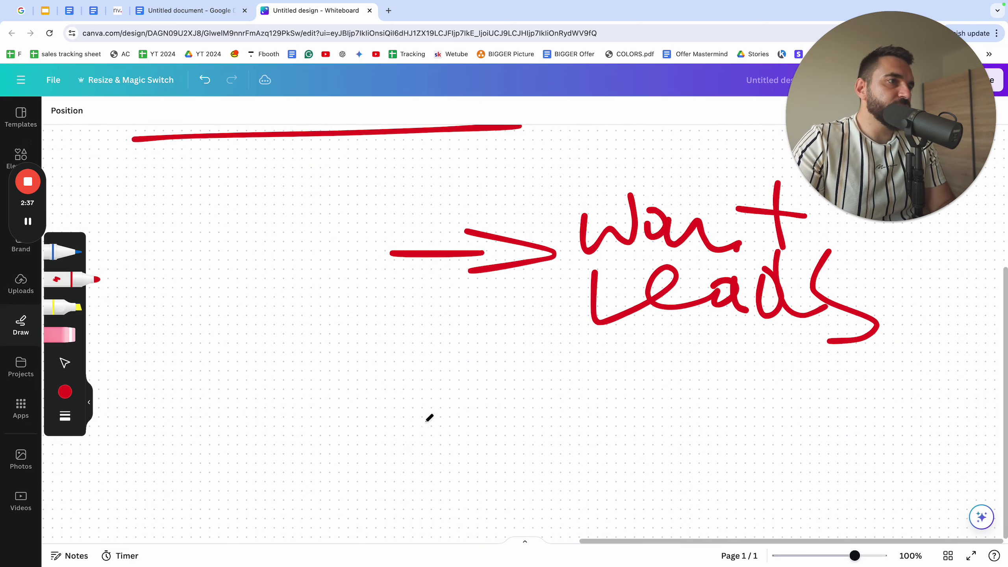
left_click_drag(422, 423, 545, 422)
mouse_move(519, 409)
left_mouse_down()
mouse_move(594, 412)
mouse_move(501, 439)
left_mouse_up()
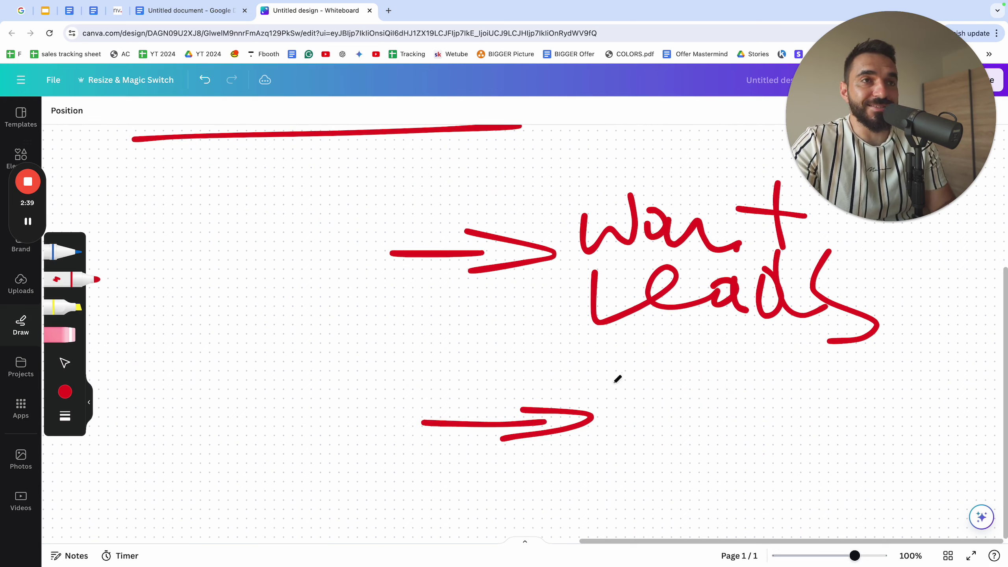
left_click_drag(654, 373, 651, 417)
left_click_drag(698, 356, 692, 399)
mouse_move(670, 388)
left_mouse_down()
mouse_move(837, 386)
mouse_move(907, 344)
mouse_move(907, 387)
left_mouse_up()
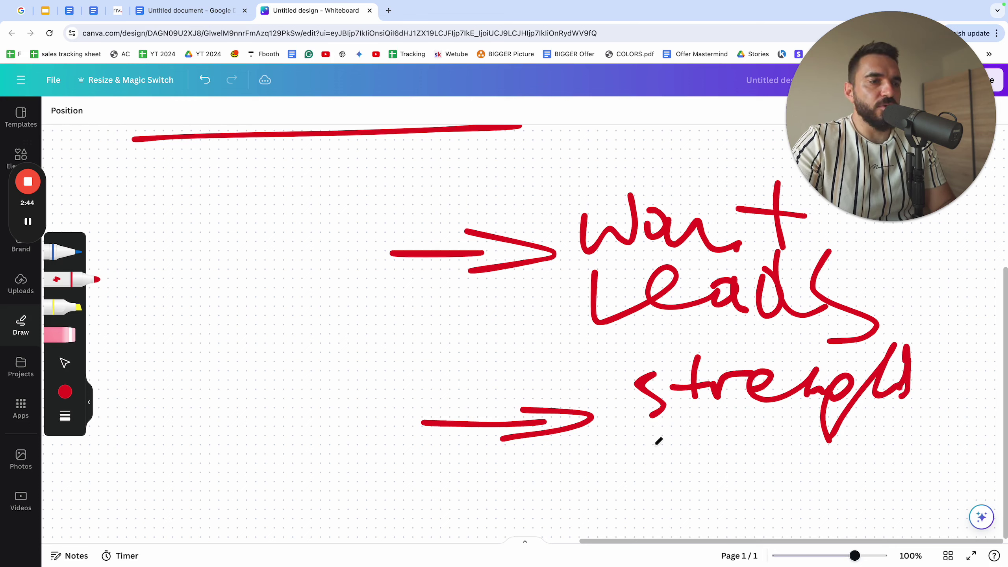
Hand-write a second word, ending in 'y', below 'strength'
mouse_move(636, 443)
left_mouse_down()
mouse_move(724, 441)
mouse_move(725, 490)
left_mouse_up()
left_click_drag(770, 429, 770, 453)
left_click(757, 426)
mouse_move(778, 419)
left_mouse_down()
mouse_move(791, 479)
mouse_move(807, 474)
left_mouse_up()
left_click_drag(818, 415, 840, 480)
mouse_move(821, 457)
left_mouse_down()
mouse_move(868, 435)
mouse_move(874, 490)
left_mouse_up()
left_click_drag(894, 437, 849, 537)
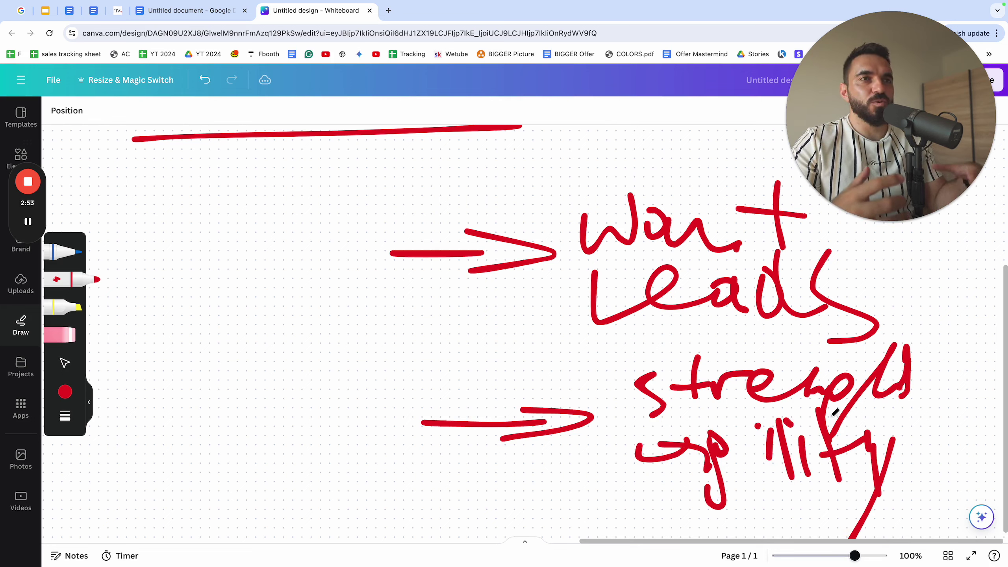
Draw two red arrows branching right from CORE
scroll(835, 413, "up", 6)
mouse_move(530, 260)
left_mouse_down()
mouse_move(671, 181)
mouse_move(643, 215)
mouse_move(720, 245)
mouse_move(714, 236)
mouse_move(700, 258)
left_mouse_up()
left_click_drag(568, 295, 809, 316)
left_click_drag(773, 300, 737, 338)
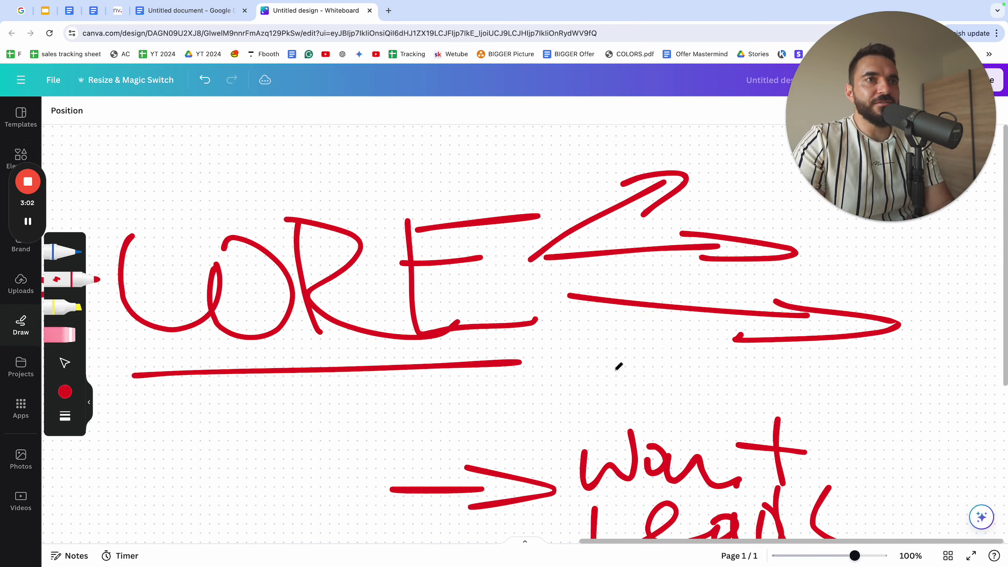
Write the label 'To Cr' after CORE's lower arrow
scroll(714, 377, "down", 6)
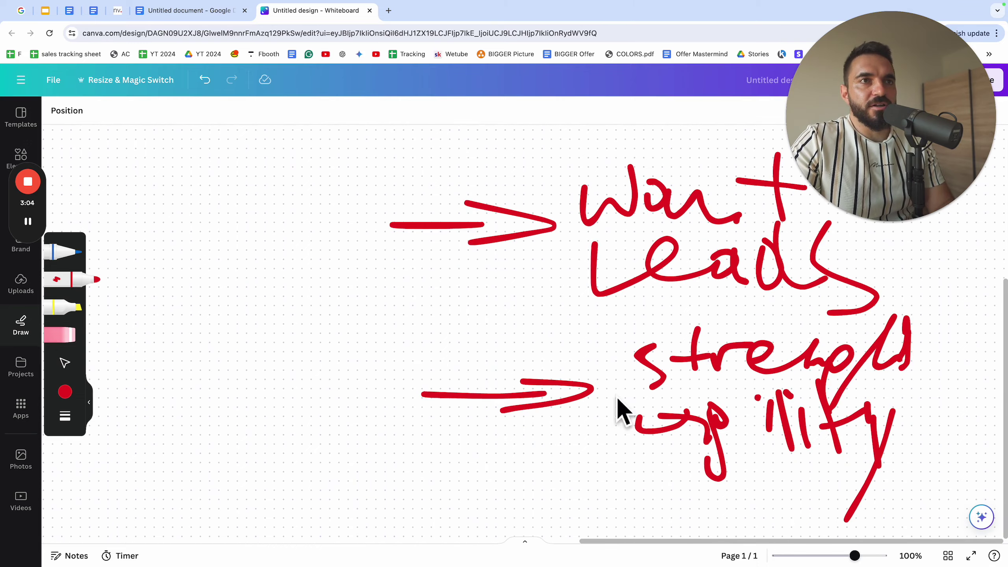
scroll(652, 401, "up", 6)
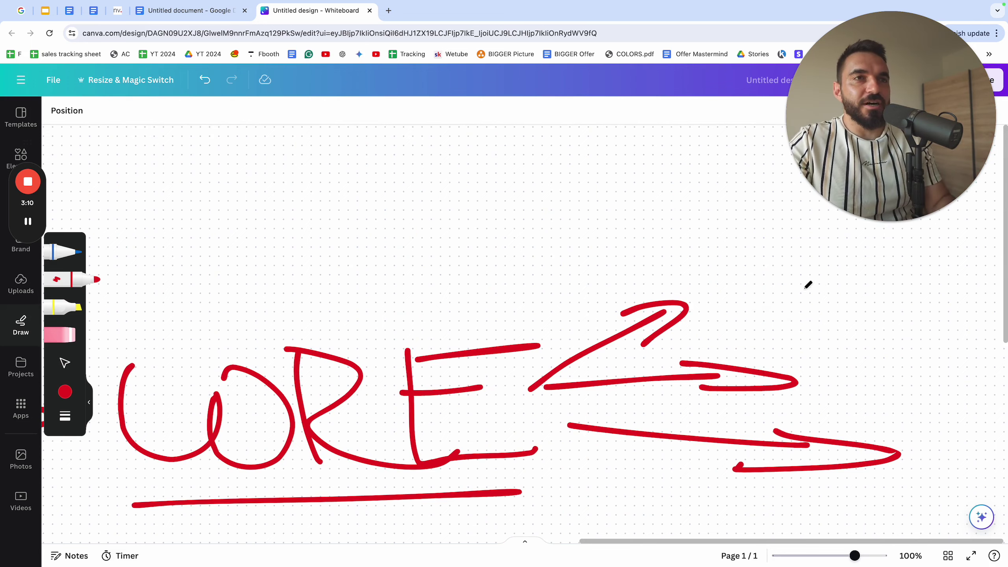
scroll(849, 348, "right", 5)
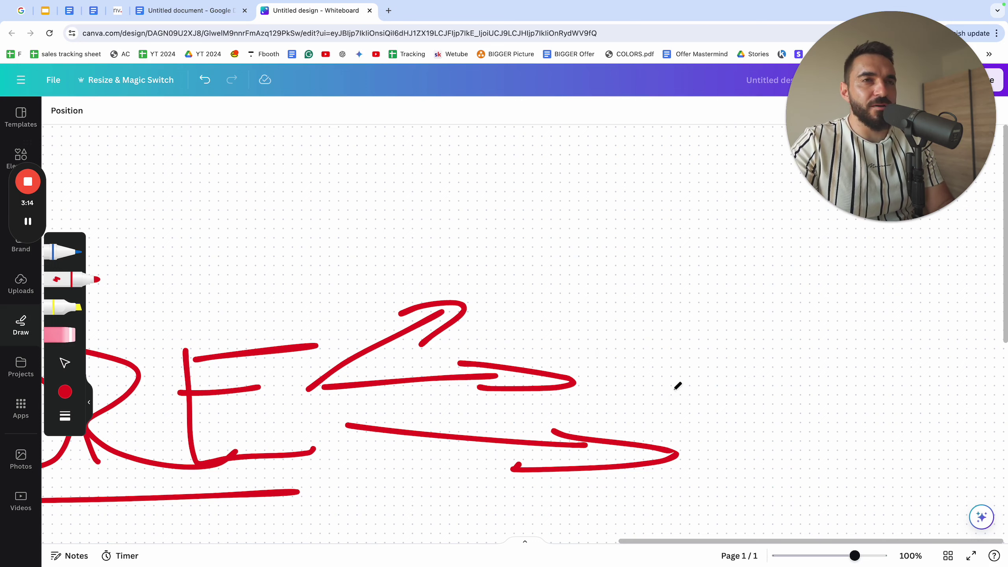
scroll(739, 384, "down", 2)
left_click_drag(718, 340, 720, 389)
left_click_drag(698, 340, 745, 324)
left_click_drag(732, 348, 768, 349)
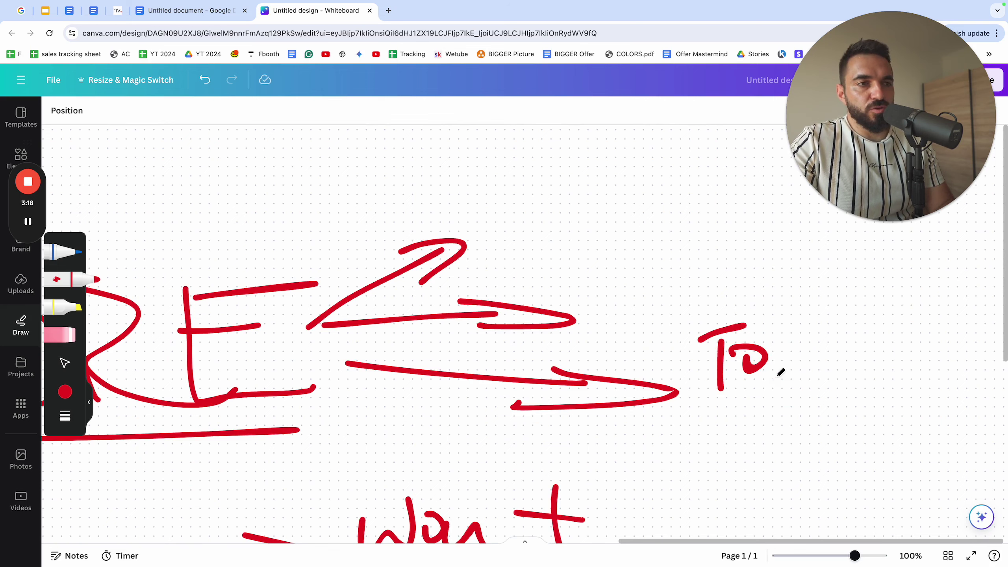
mouse_move(836, 327)
left_mouse_down()
mouse_move(823, 337)
mouse_move(902, 337)
left_mouse_up()
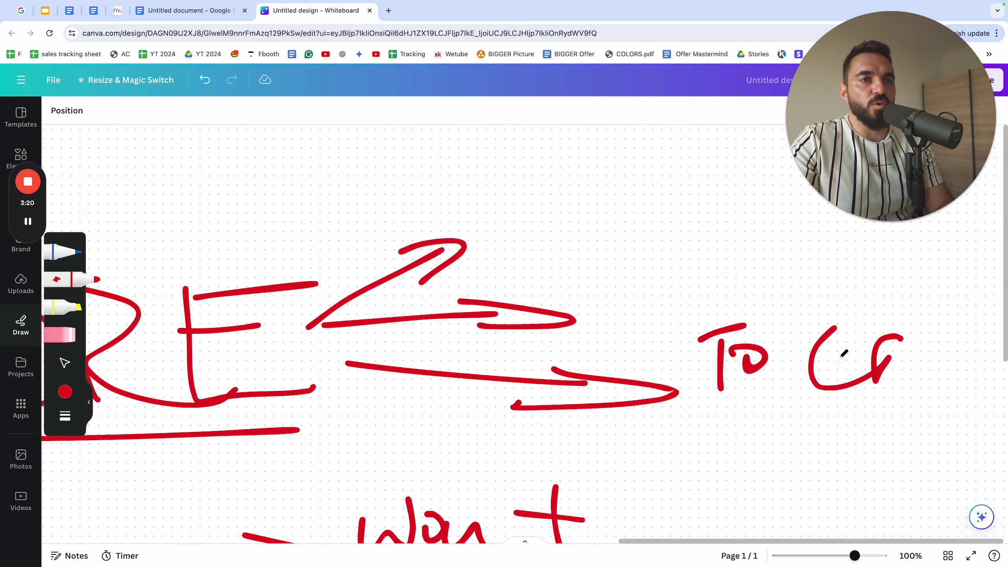
Draw a tall, curving upward arrow after the label
scroll(867, 340, "right", 6)
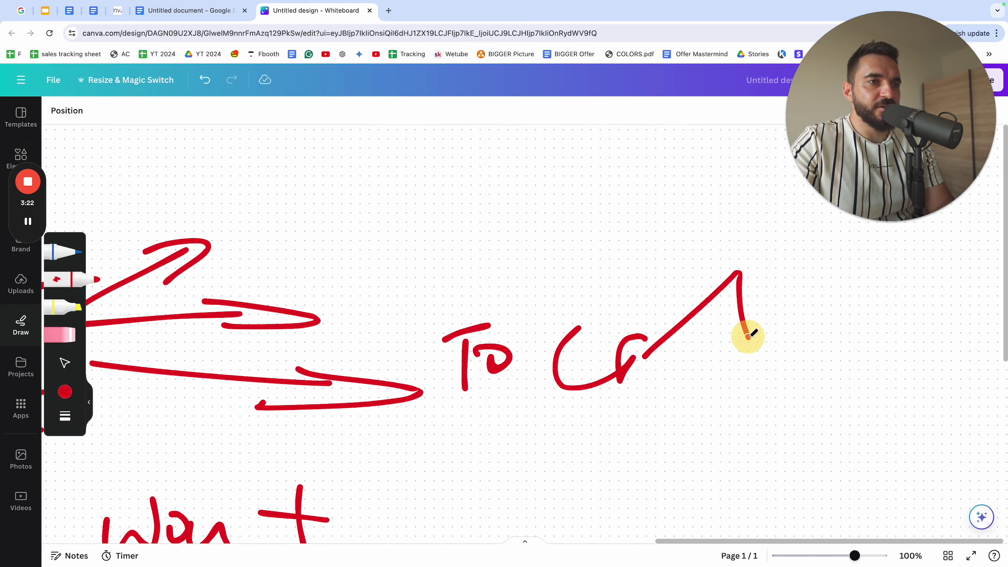
left_click_drag(747, 335, 710, 458)
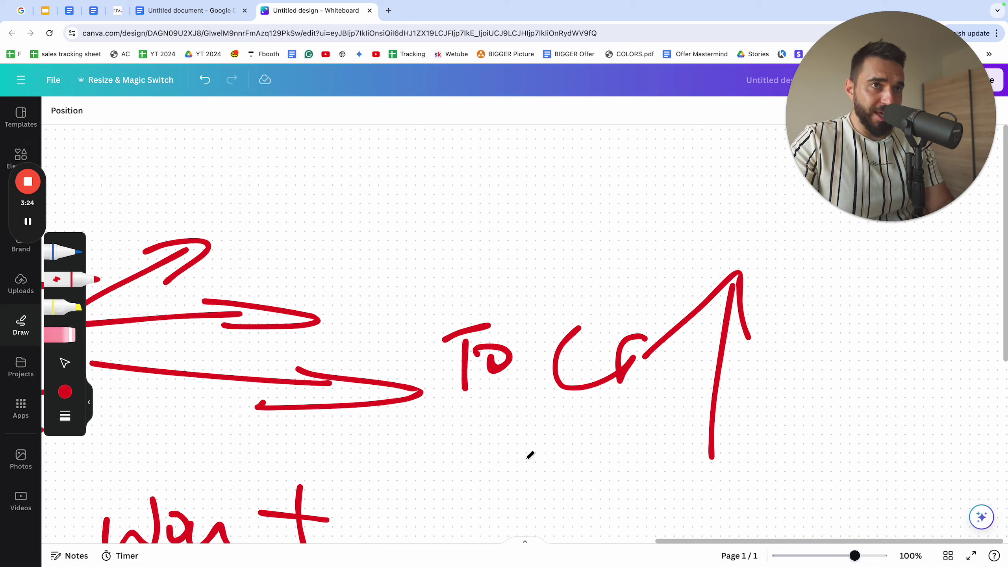
mouse_move(439, 431)
left_mouse_down()
mouse_move(739, 386)
mouse_move(690, 229)
mouse_move(712, 247)
left_mouse_up()
mouse_move(419, 414)
left_mouse_down()
mouse_move(563, 515)
mouse_move(654, 131)
left_mouse_up()
Sketch a red box in an empty area of the canvas
scroll(635, 292, "left", 10)
scroll(572, 241, "right", 14)
scroll(356, 350, "left", 20)
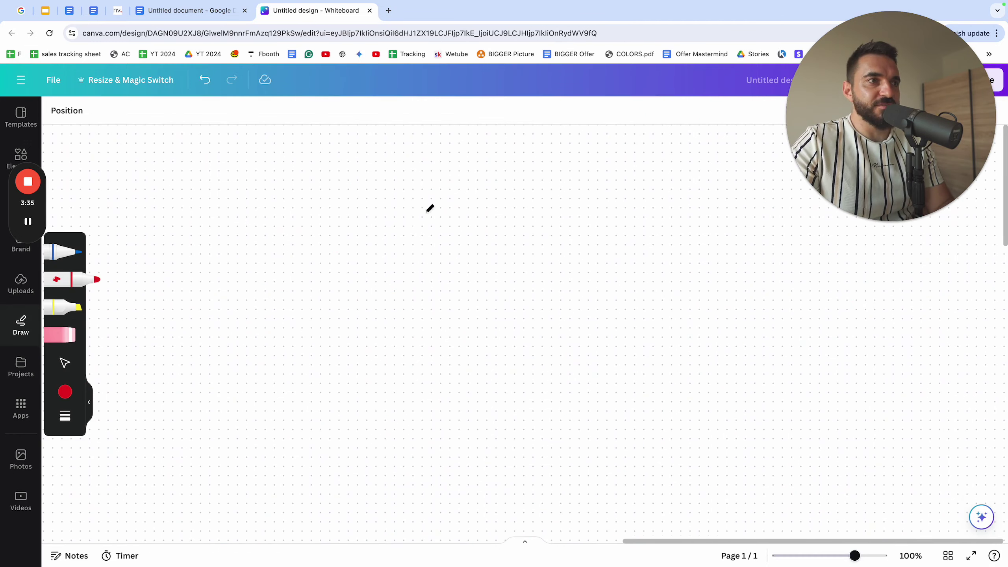
mouse_move(429, 203)
left_mouse_down()
mouse_move(451, 412)
mouse_move(679, 355)
mouse_move(449, 405)
left_mouse_up()
Draw an arrow and several scribbled strokes leading into the red box
left_click_drag(164, 301, 353, 314)
left_click_drag(304, 291, 315, 330)
mouse_move(127, 188)
left_mouse_down()
mouse_move(248, 203)
mouse_move(262, 220)
left_mouse_up()
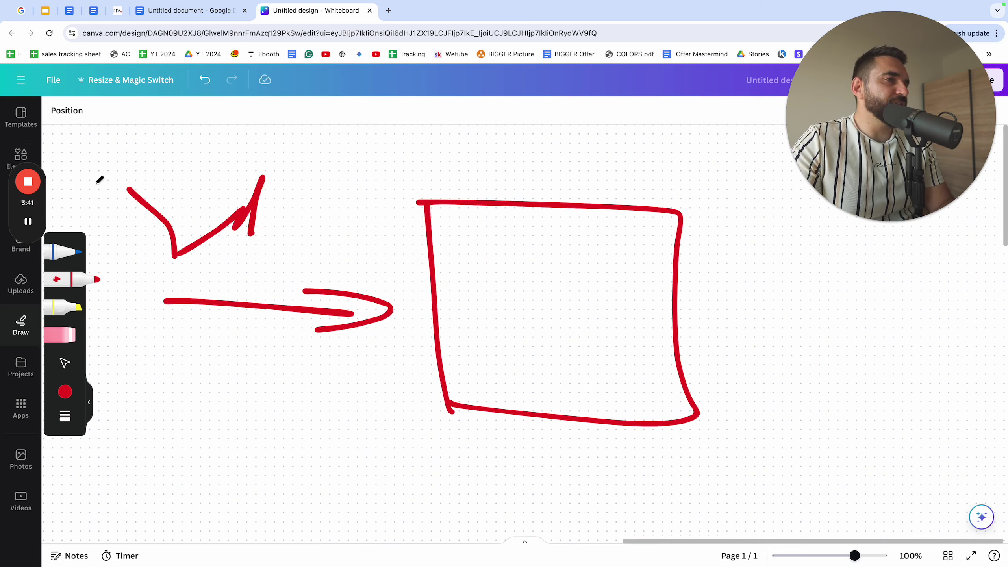
left_click_drag(173, 168, 281, 205)
left_click_drag(386, 201, 371, 215)
left_click_drag(244, 263, 346, 258)
left_click_drag(206, 288, 304, 279)
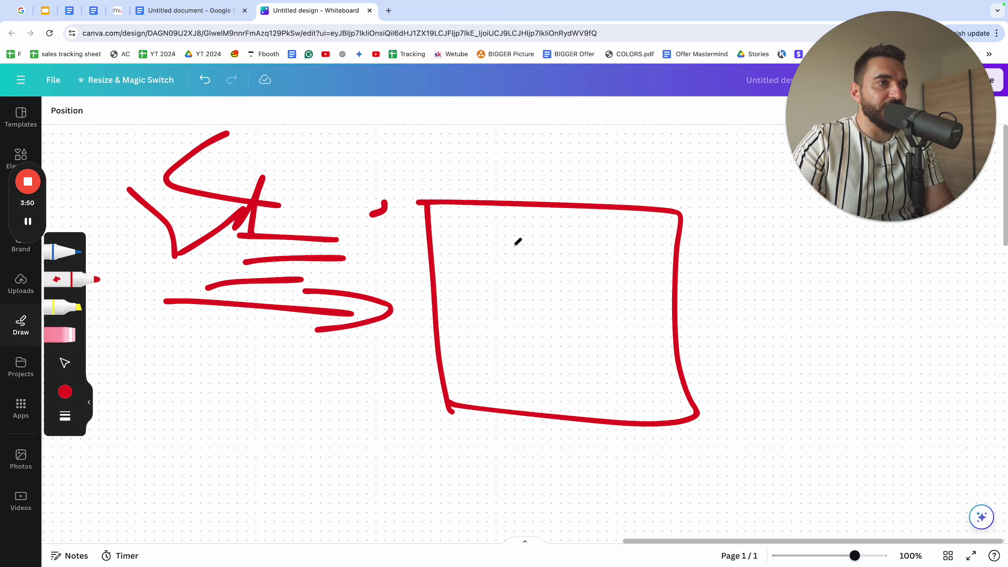
Hand-write CTA inside the box
left_click_drag(483, 245, 516, 249)
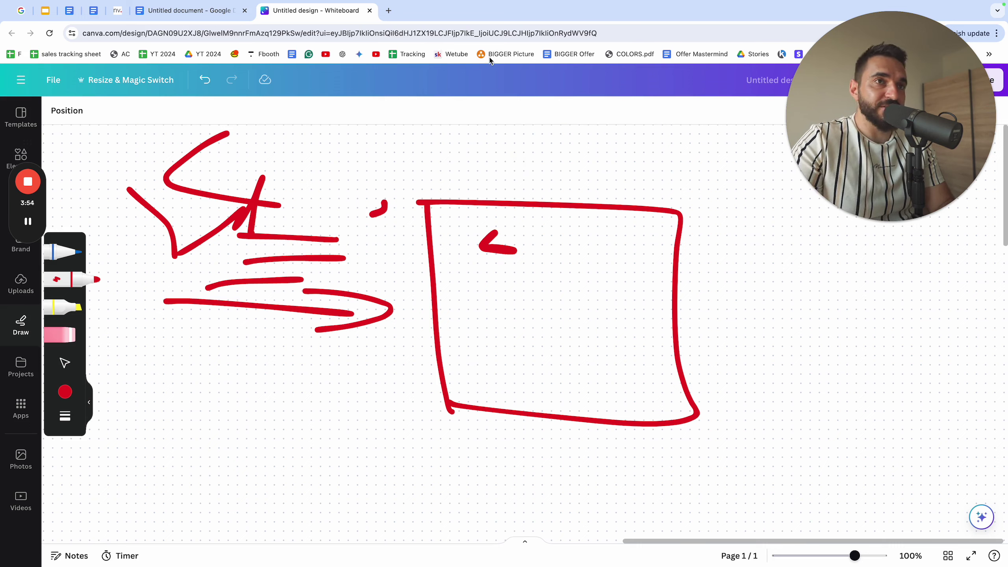
left_click_drag(528, 231, 525, 248)
left_click_drag(511, 230, 544, 225)
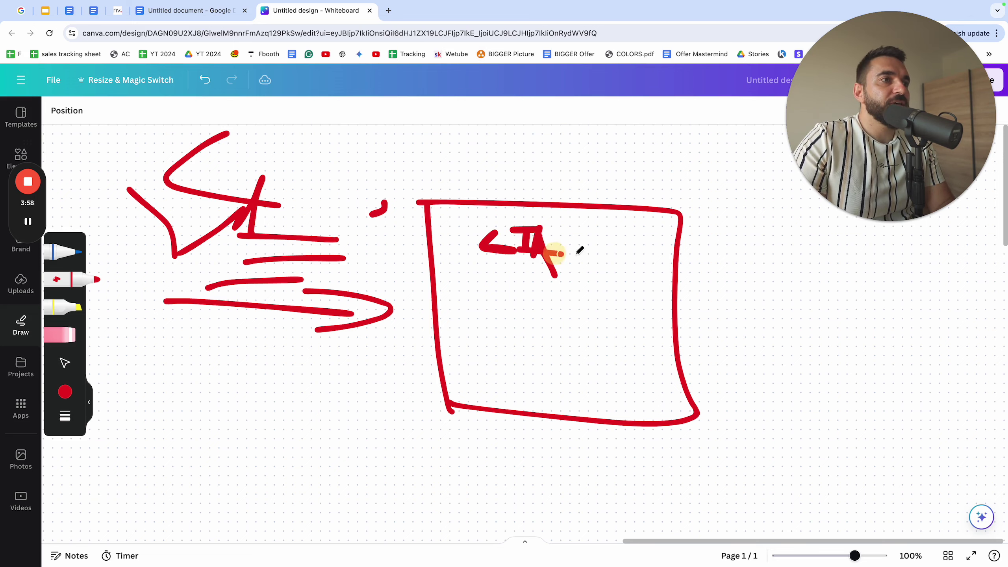
left_click_drag(578, 253, 579, 255)
Link a second box to the CTA box with a line and write 'Vert' inside
left_click_drag(655, 306, 869, 296)
scroll(843, 288, "right", 10)
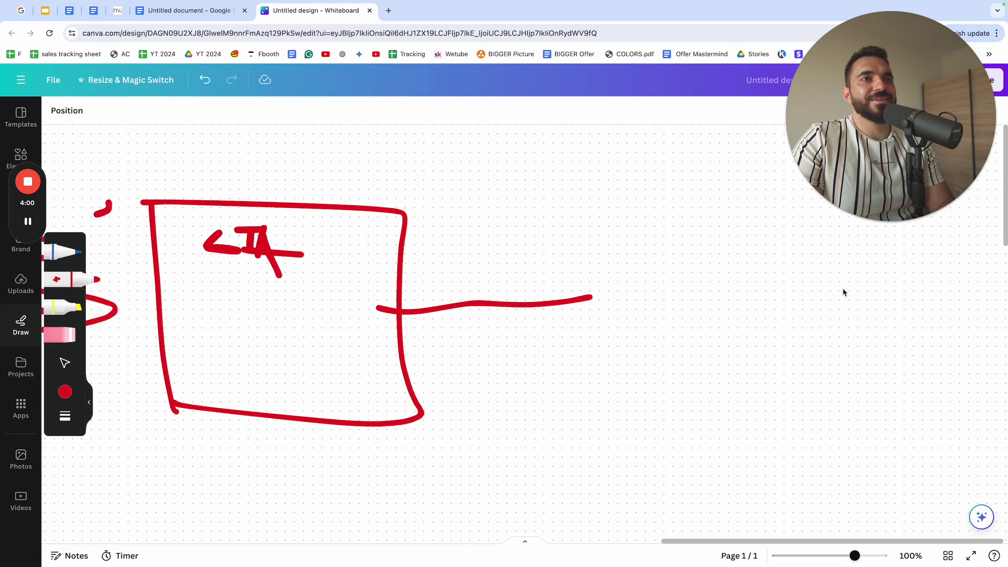
mouse_move(462, 208)
left_mouse_down()
mouse_move(480, 401)
mouse_move(706, 441)
left_mouse_up()
mouse_move(445, 225)
left_mouse_down()
mouse_move(697, 360)
mouse_move(689, 432)
left_mouse_up()
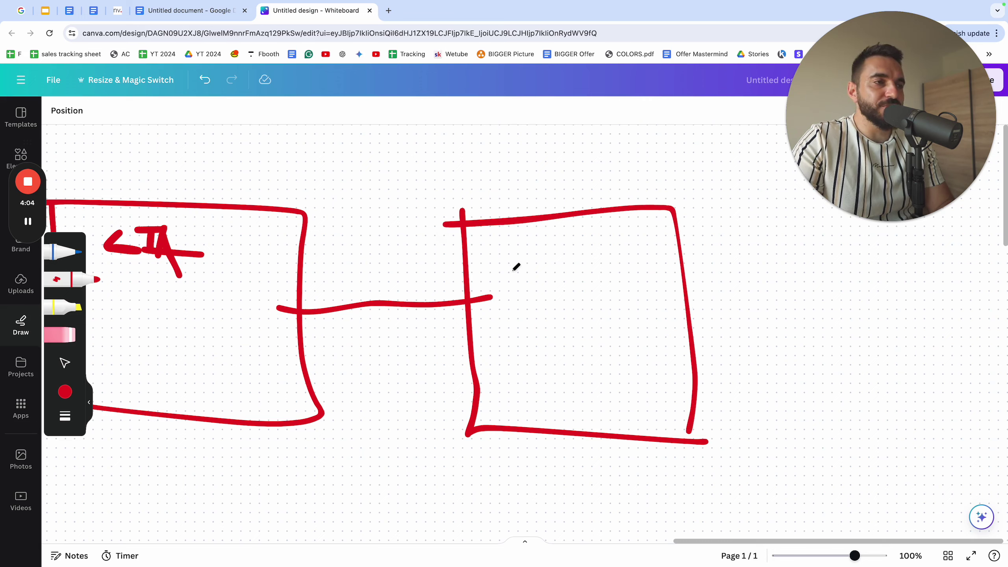
left_click_drag(508, 270, 545, 247)
mouse_move(557, 284)
left_mouse_down()
mouse_move(607, 288)
mouse_move(635, 316)
left_mouse_up()
left_click(642, 287)
left_click_drag(641, 257, 647, 317)
left_click_drag(623, 278, 682, 280)
Connect a third box to the right and write an M inside it
left_click_drag(693, 331, 859, 320)
scroll(816, 313, "right", 8)
mouse_move(509, 208)
left_mouse_down()
mouse_move(549, 396)
mouse_move(756, 450)
left_mouse_up()
mouse_move(493, 203)
left_mouse_down()
mouse_move(760, 198)
mouse_move(719, 429)
left_mouse_up()
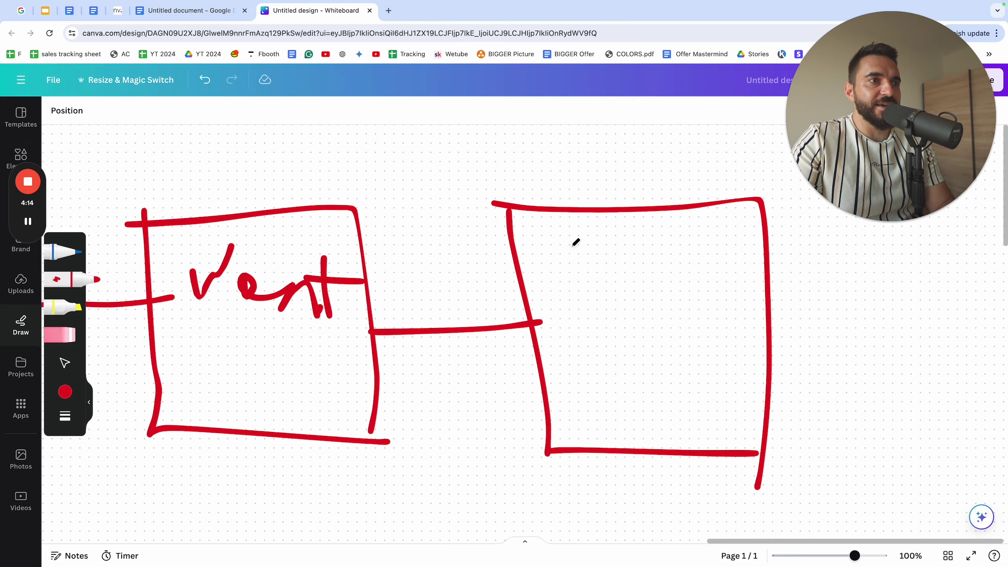
left_click_drag(574, 238, 607, 235)
left_click_drag(610, 246, 622, 280)
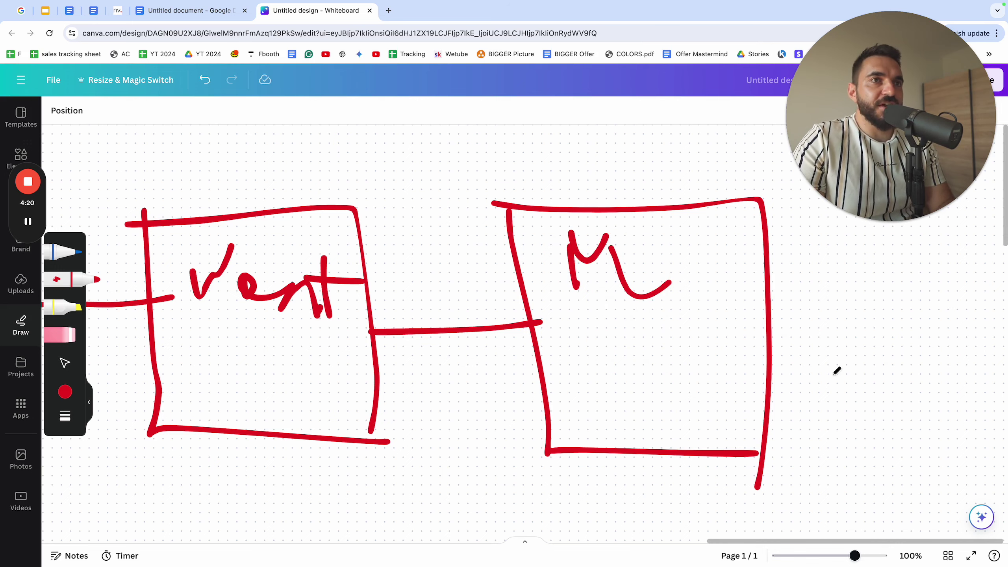
scroll(873, 316, "right", 7)
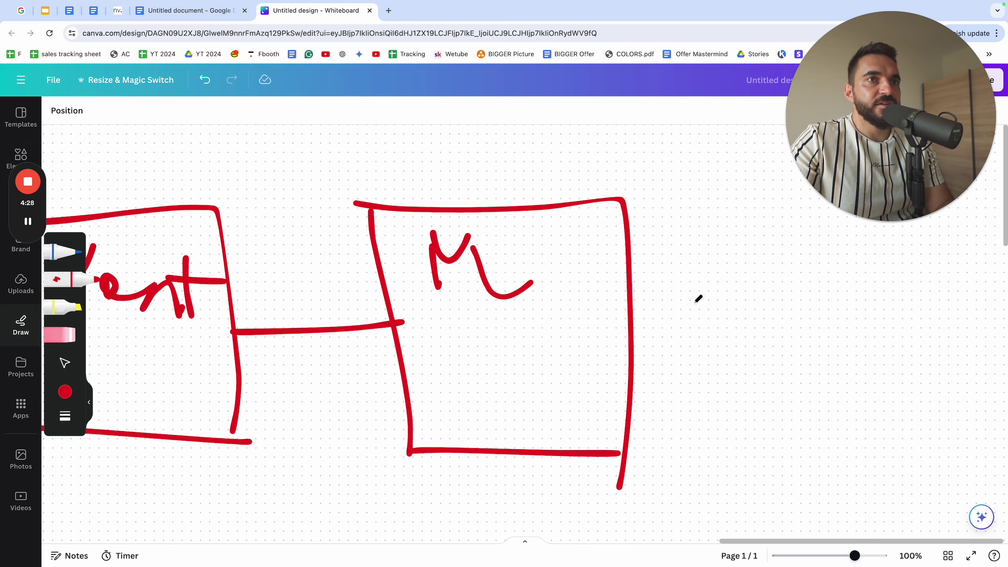
scroll(596, 347, "right", 15)
Draw an arrow out of the M box into a new box, then another linked box
left_click_drag(344, 334, 549, 337)
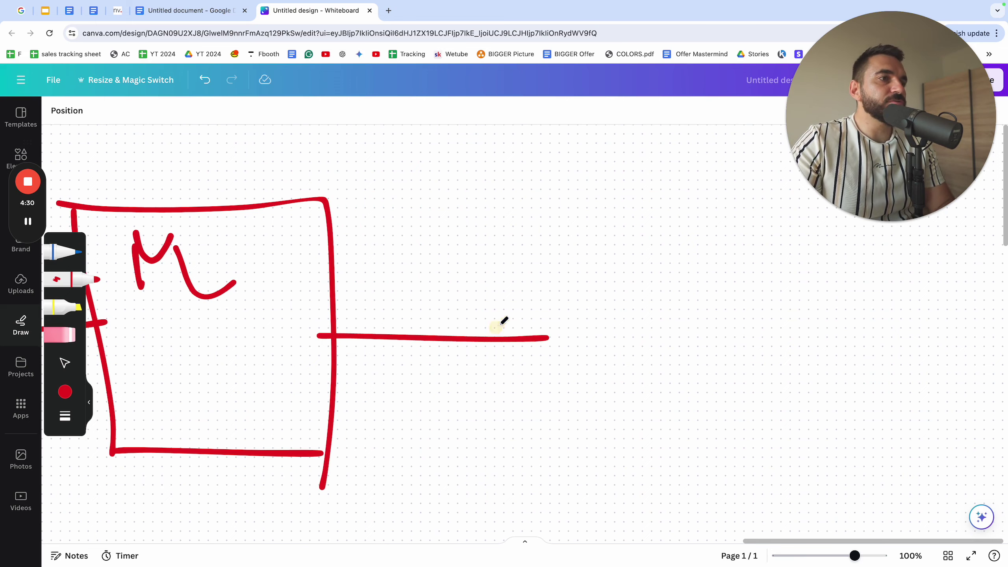
mouse_move(492, 356)
left_mouse_down()
mouse_move(611, 334)
mouse_move(573, 326)
left_mouse_up()
mouse_move(662, 231)
left_mouse_down()
mouse_move(657, 288)
mouse_move(797, 331)
mouse_move(767, 349)
left_mouse_up()
scroll(623, 241, "right", 11)
left_click_drag(579, 272, 728, 266)
left_click_drag(677, 246, 699, 288)
scroll(603, 231, "right", 9)
left_click_drag(603, 230, 722, 322)
left_click_drag(579, 204, 726, 351)
scroll(631, 252, "right", 7)
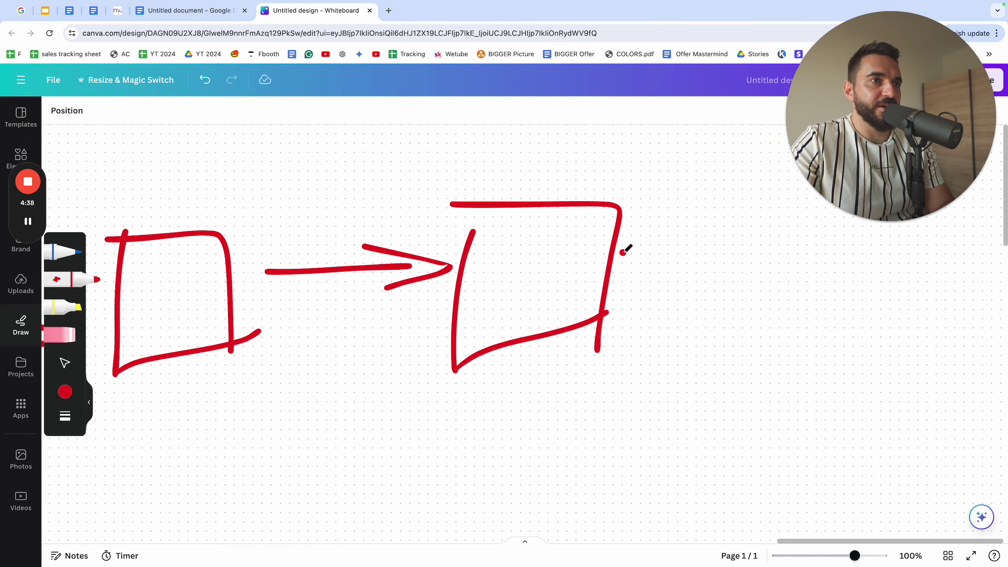
Add an arrow pointing right to a third box
left_click_drag(620, 252, 708, 256)
left_click_drag(698, 241, 714, 275)
left_click_drag(778, 210, 793, 345)
left_click_drag(781, 223, 801, 339)
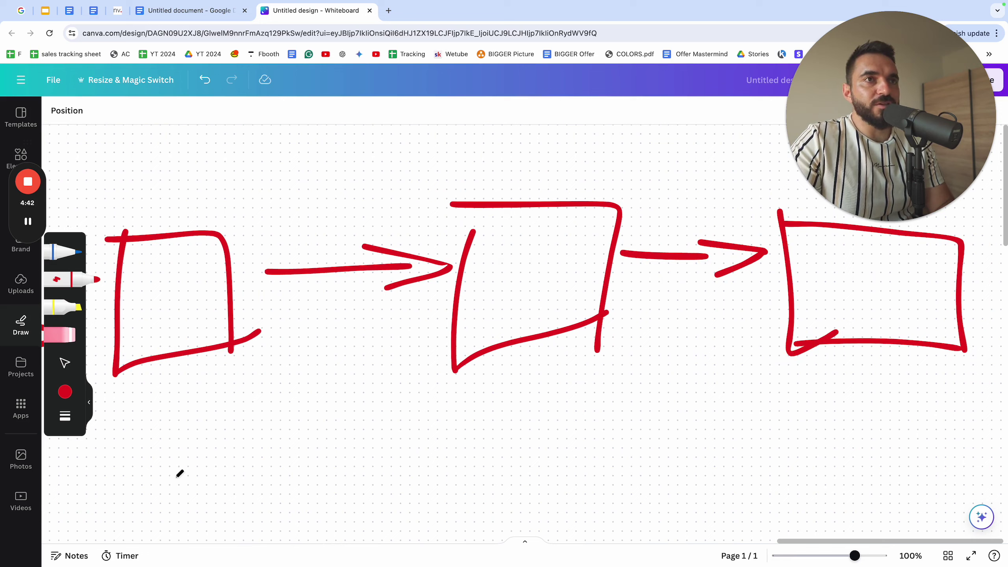
Draw a long arrow beneath the three boxes and write 'Educate' above it
left_click_drag(152, 459, 891, 476)
left_click_drag(805, 444, 815, 499)
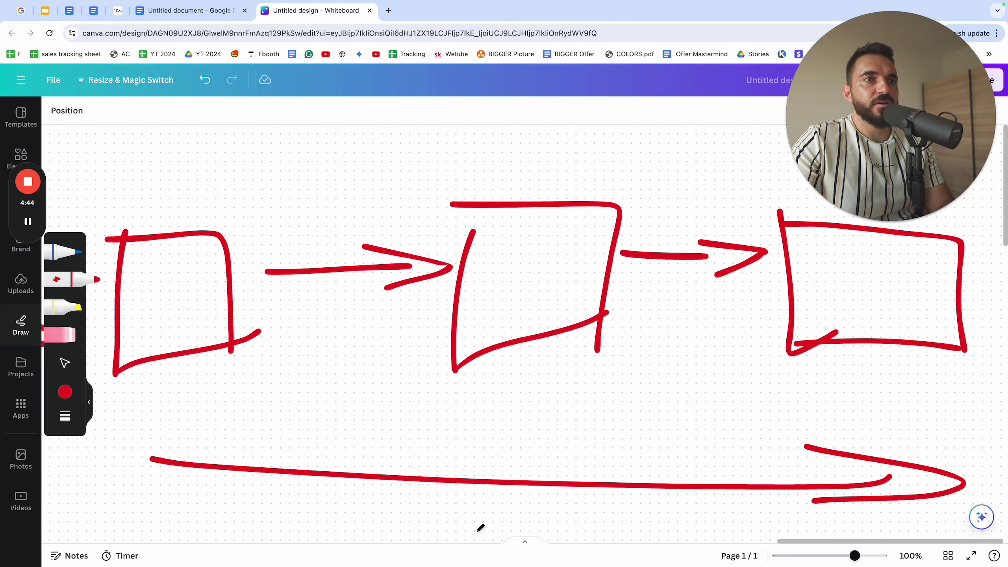
left_click_drag(439, 393, 480, 446)
mouse_move(418, 423)
left_mouse_down()
mouse_move(480, 413)
mouse_move(478, 396)
mouse_move(496, 410)
left_mouse_up()
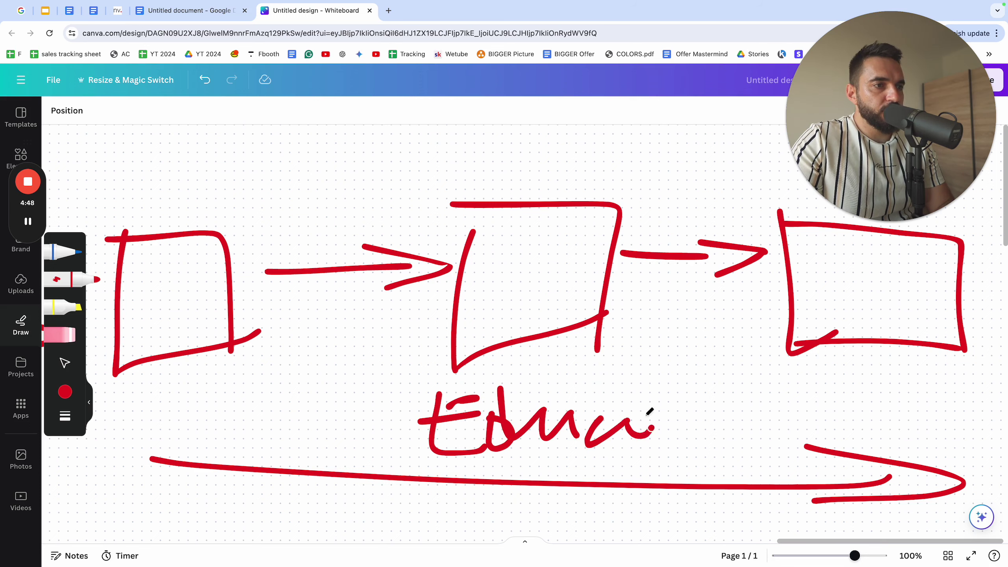
left_click_drag(638, 409, 685, 447)
mouse_move(699, 384)
left_mouse_down()
mouse_move(701, 444)
mouse_move(775, 451)
left_mouse_up()
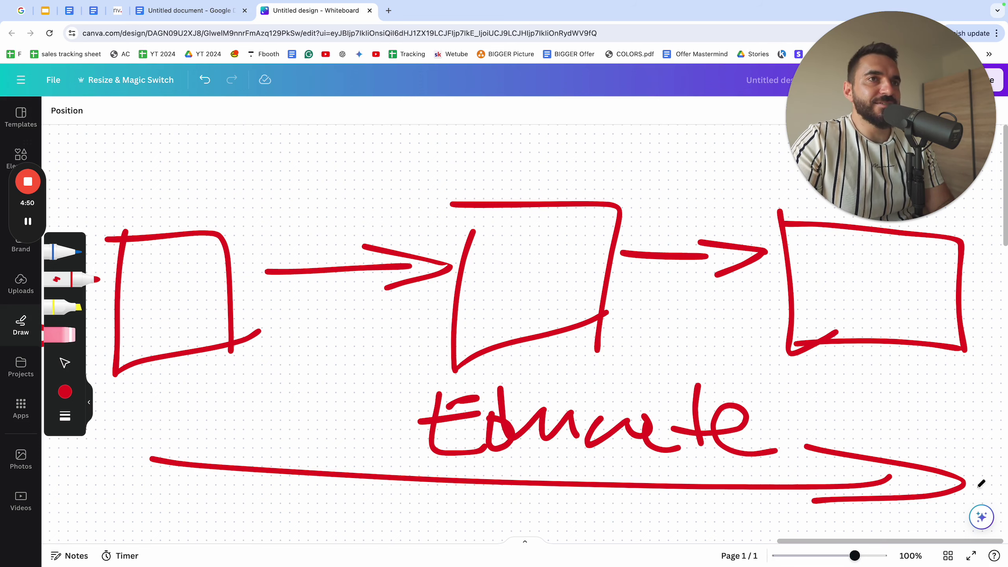
Draw an arrow to a new box containing two horizontal lines
scroll(613, 338, "right", 6)
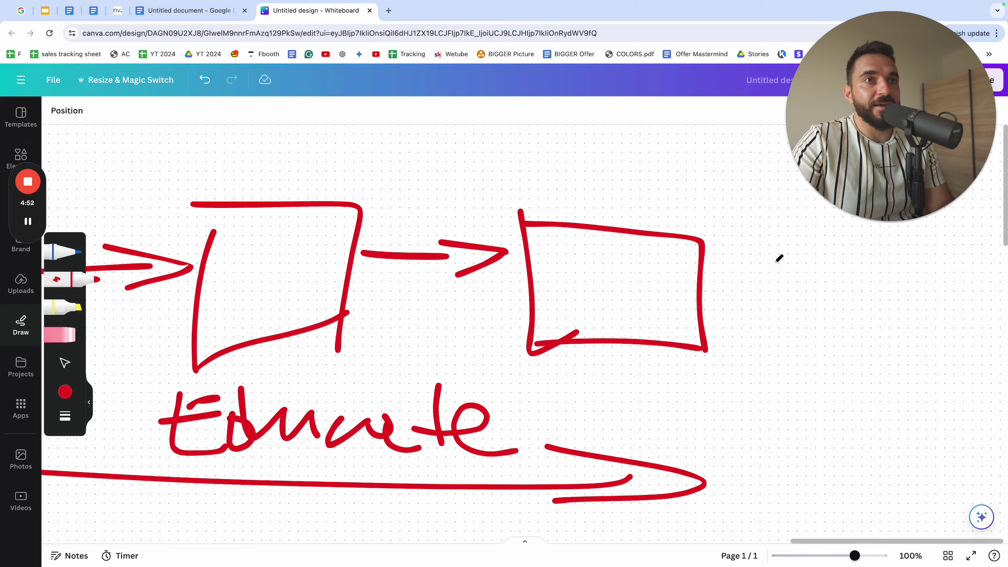
left_click_drag(714, 282, 833, 277)
left_click_drag(785, 240, 792, 308)
scroll(737, 287, "right", 3)
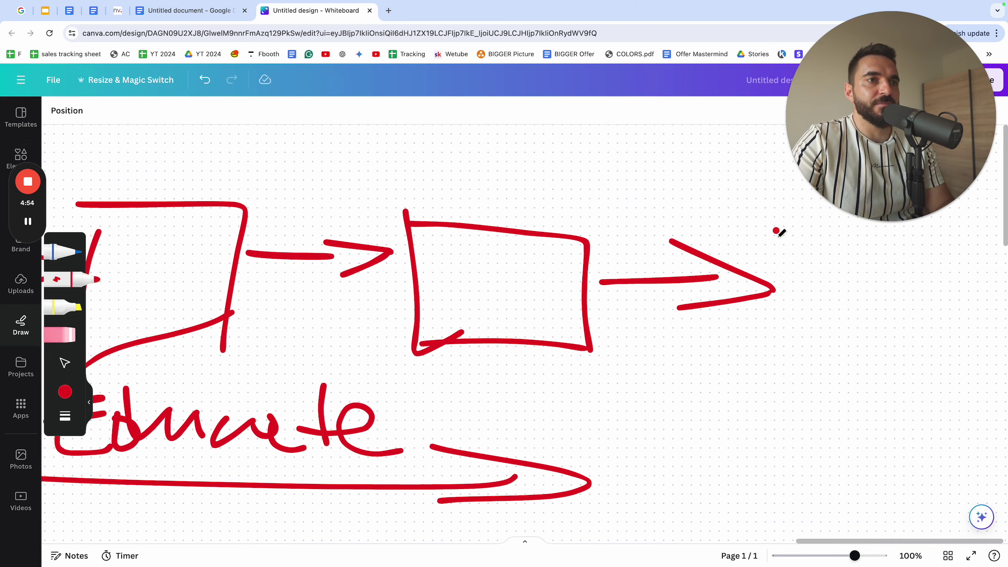
left_click_drag(784, 273, 916, 348)
left_click_drag(761, 211, 958, 391)
left_click_drag(805, 289, 881, 290)
left_click_drag(831, 328, 937, 327)
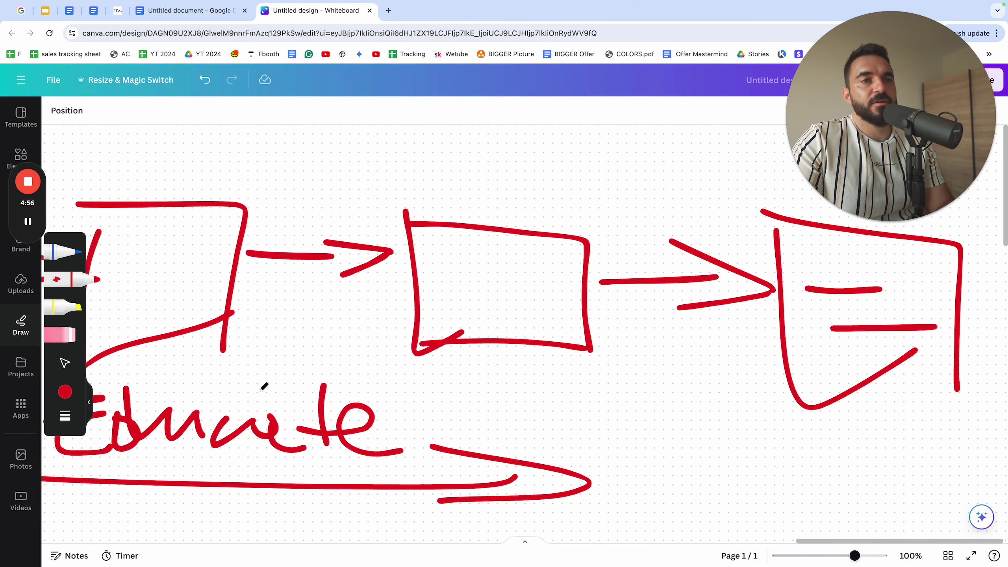
scroll(434, 338, "right", 15)
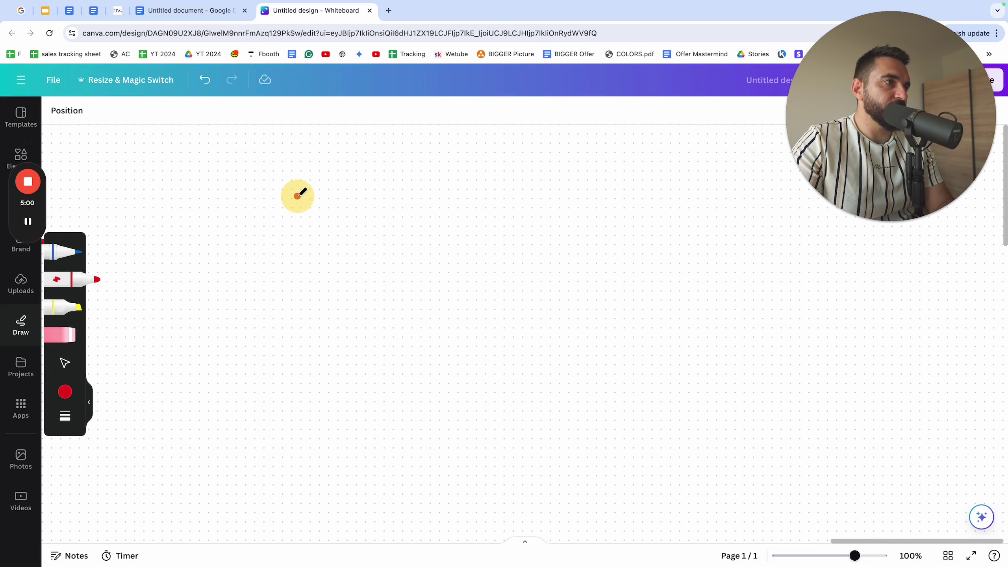
Draw a red box with an arrow pointing right out of it
left_click_drag(297, 196, 304, 343)
mouse_move(274, 189)
left_mouse_down()
mouse_move(442, 363)
mouse_move(233, 317)
left_mouse_up()
left_click_drag(426, 276, 571, 281)
mouse_move(581, 244)
left_mouse_down()
mouse_move(565, 302)
mouse_move(545, 306)
left_mouse_up()
Draw a tall document box on the right with three text lines inside
mouse_move(677, 204)
left_mouse_down()
mouse_move(714, 530)
mouse_move(691, 210)
mouse_move(957, 491)
mouse_move(952, 537)
left_mouse_up()
left_click_drag(743, 276, 847, 276)
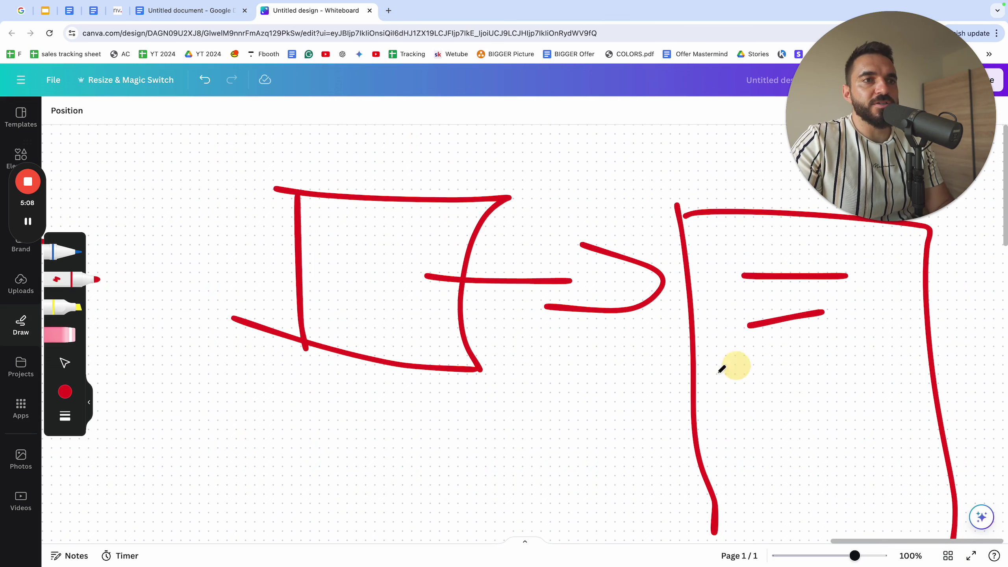
left_click_drag(719, 372, 849, 362)
left_click_drag(752, 427, 883, 424)
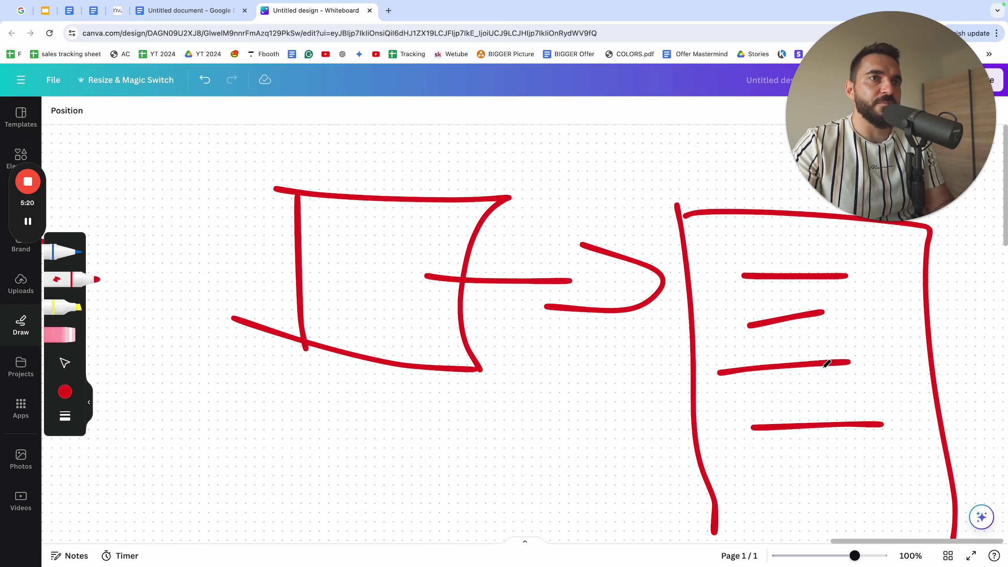
Add two upward arrows beside the lined box, the second one taller
scroll(825, 365, "right", 8)
mouse_move(679, 295)
left_mouse_down()
mouse_move(744, 216)
mouse_move(774, 329)
left_mouse_up()
left_click_drag(721, 225, 736, 453)
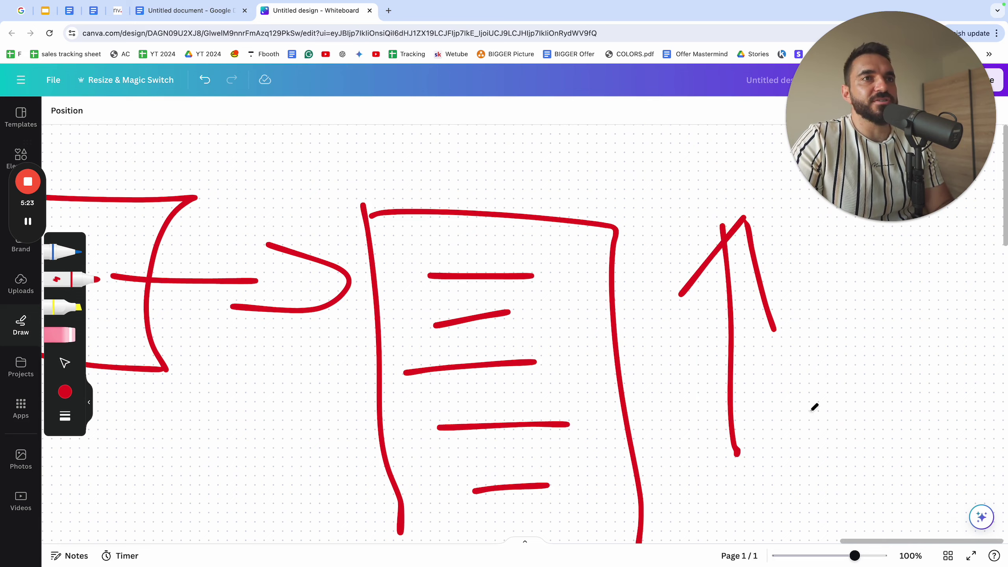
scroll(798, 396, "right", 5)
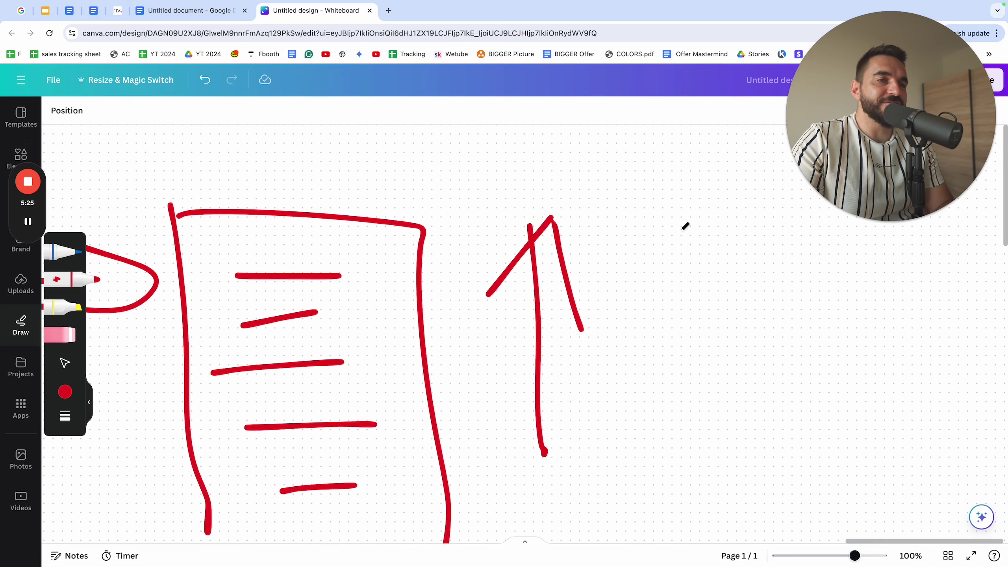
left_click_drag(685, 472, 678, 134)
left_click_drag(652, 180, 722, 194)
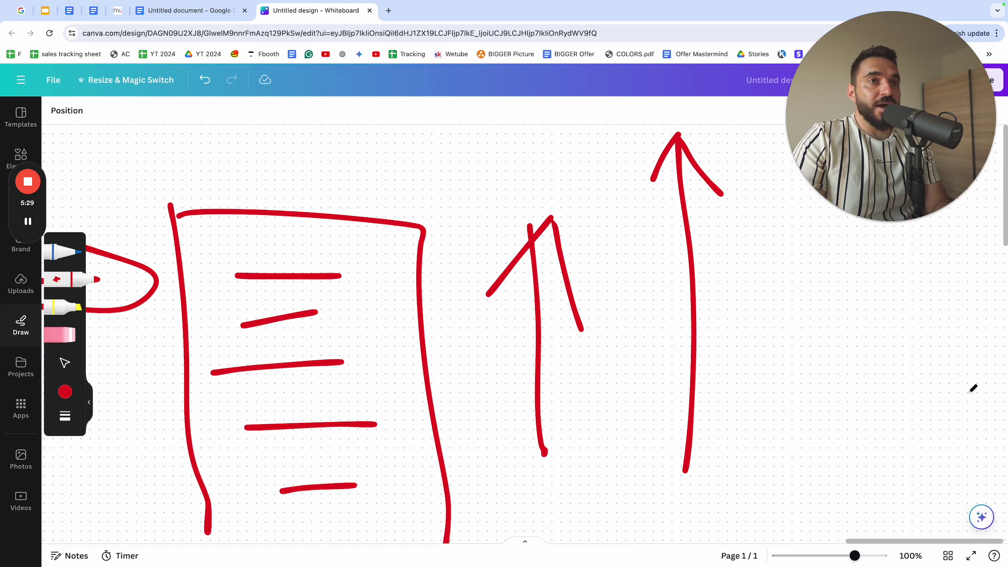
Handwrite a short label to the right of the arrows
scroll(973, 388, "right", 6)
mouse_move(602, 238)
left_mouse_down()
mouse_move(626, 333)
mouse_move(654, 232)
left_mouse_up()
mouse_move(674, 281)
left_mouse_down()
mouse_move(717, 286)
mouse_move(663, 257)
left_mouse_up()
left_click_drag(710, 219, 733, 274)
left_click_drag(752, 326, 863, 315)
Chain arrows and letters after the label, ending with the handwritten "Le"
scroll(839, 338, "right", 7)
left_click_drag(535, 258, 655, 256)
mouse_move(587, 233)
left_mouse_down()
mouse_move(664, 274)
mouse_move(642, 278)
left_mouse_up()
scroll(727, 286, "right", 6)
mouse_move(583, 205)
left_mouse_down()
mouse_move(574, 281)
mouse_move(778, 246)
left_mouse_up()
mouse_move(742, 238)
left_mouse_down()
mouse_move(776, 240)
mouse_move(796, 270)
left_mouse_up()
mouse_move(840, 228)
left_mouse_down()
mouse_move(942, 271)
mouse_move(916, 289)
left_mouse_up()
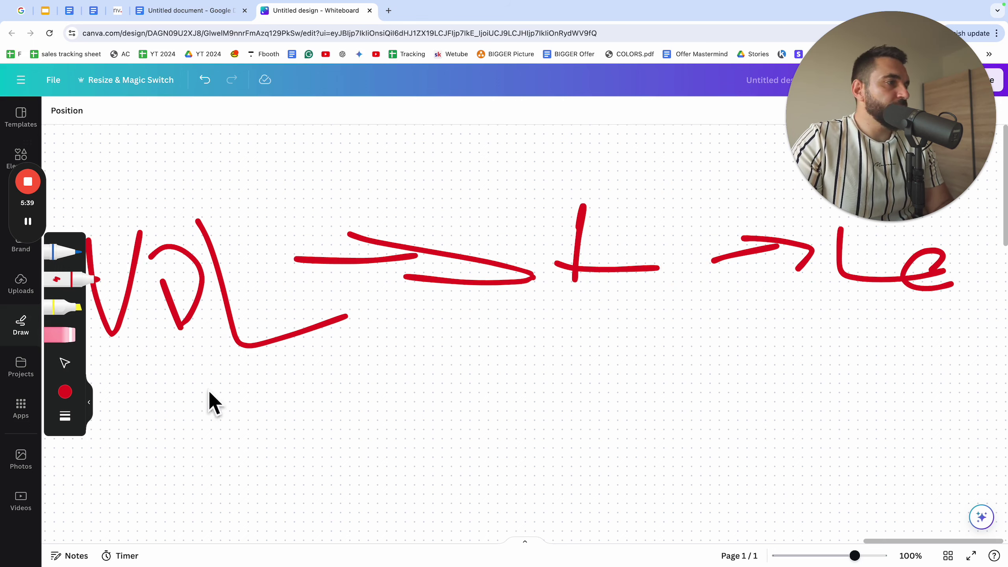
Lower on the canvas, draw a line and a handwritten Q label at the left
scroll(518, 411, "down", 4)
left_click_drag(108, 309, 322, 308)
left_click_drag(156, 346, 180, 327)
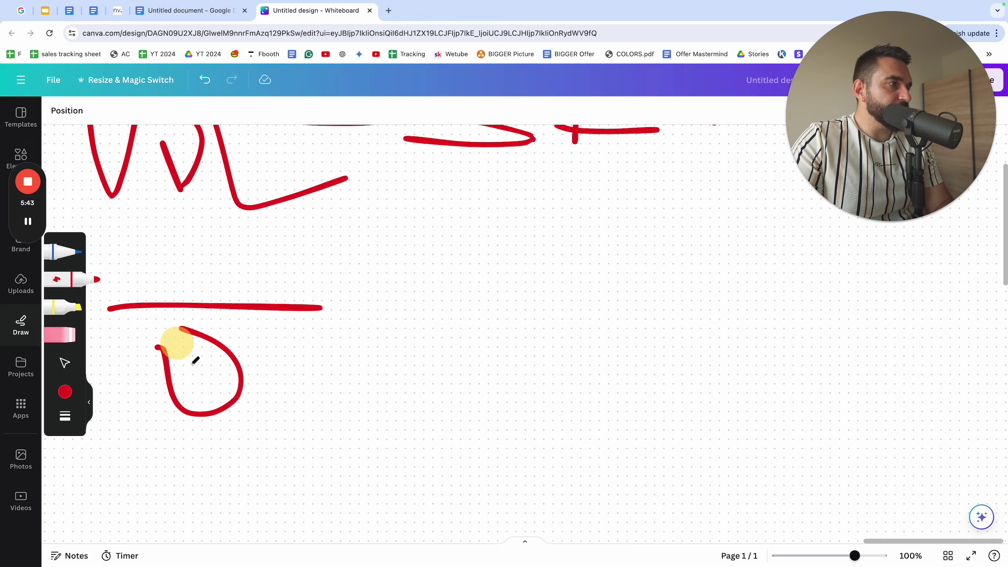
left_click_drag(207, 381, 294, 438)
left_click_drag(322, 381, 457, 384)
left_click_drag(407, 359, 473, 419)
Draw a box with an arrow leading out to the right
left_click_drag(619, 298, 638, 425)
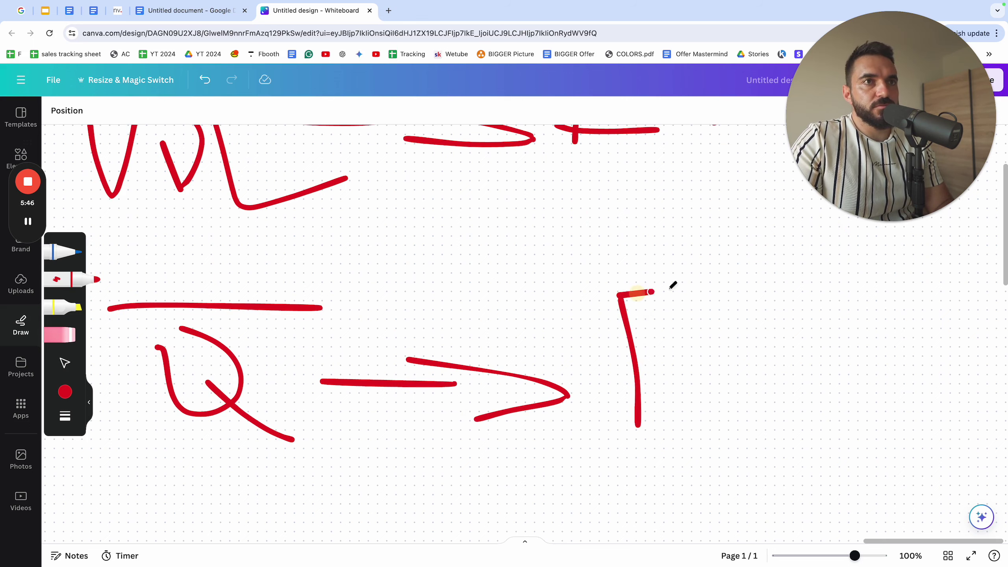
mouse_move(707, 283)
left_mouse_down()
mouse_move(788, 425)
mouse_move(672, 421)
left_mouse_up()
mouse_move(746, 359)
left_mouse_down()
mouse_move(864, 339)
mouse_move(867, 357)
left_mouse_up()
scroll(535, 326, "right", 10)
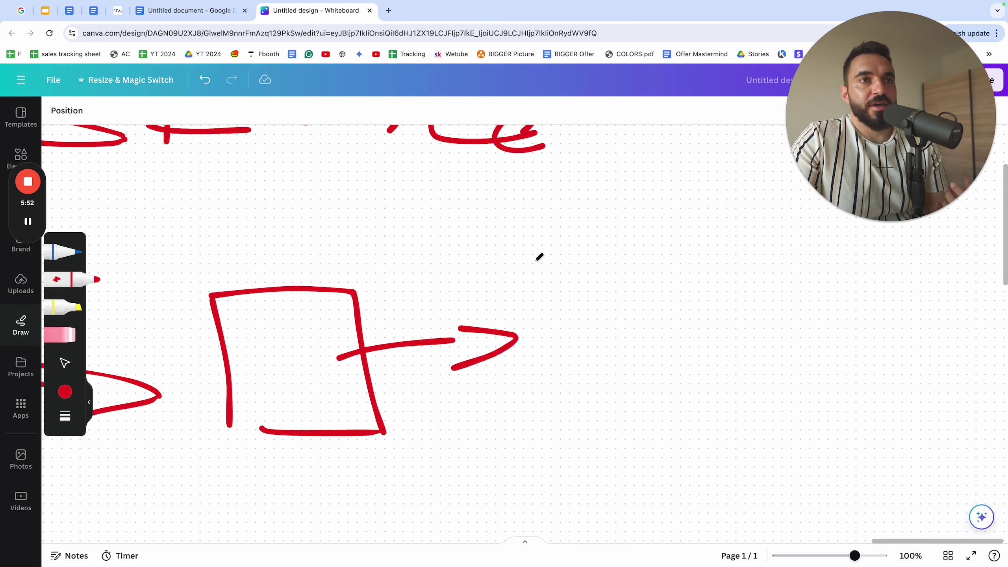
Draw a large document box containing four text lines
left_click_drag(526, 258, 558, 508)
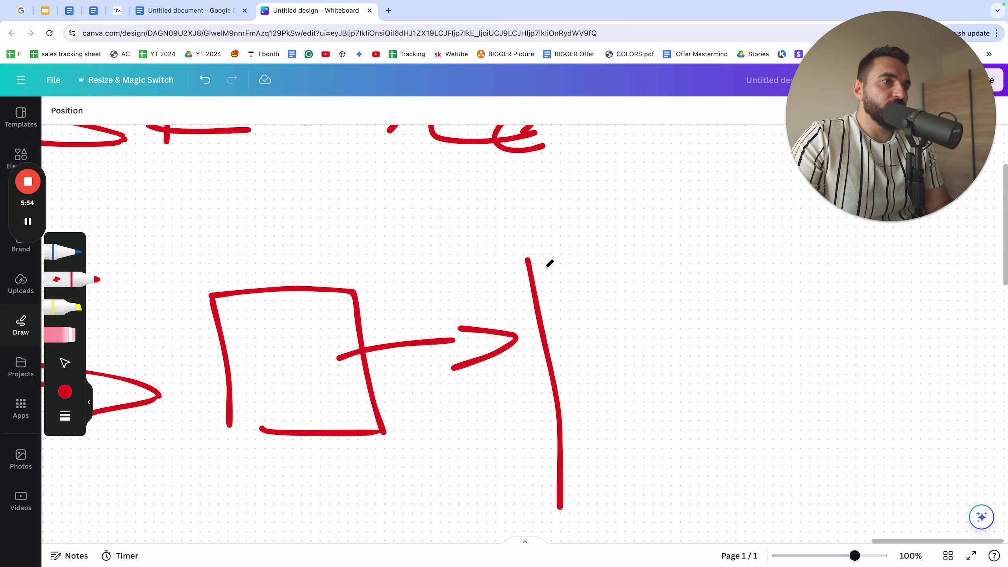
mouse_move(545, 262)
left_mouse_down()
mouse_move(787, 468)
mouse_move(788, 516)
left_mouse_up()
left_click_drag(589, 323, 720, 323)
left_click_drag(611, 352, 725, 339)
left_click_drag(610, 385, 732, 379)
left_click_drag(609, 429, 715, 416)
Draw an arrow from the document into a new rounded box
scroll(648, 316, "down", 9)
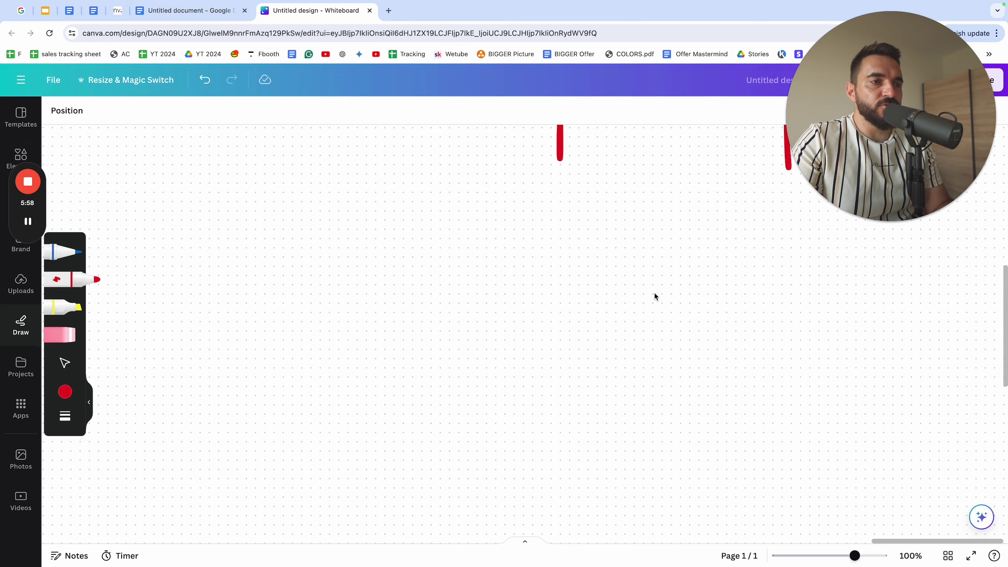
scroll(643, 311, "up", 3)
mouse_move(637, 227)
left_mouse_down()
mouse_move(636, 285)
mouse_move(912, 245)
mouse_move(886, 306)
left_mouse_up()
scroll(770, 304, "right", 6)
scroll(508, 254, "up", 5)
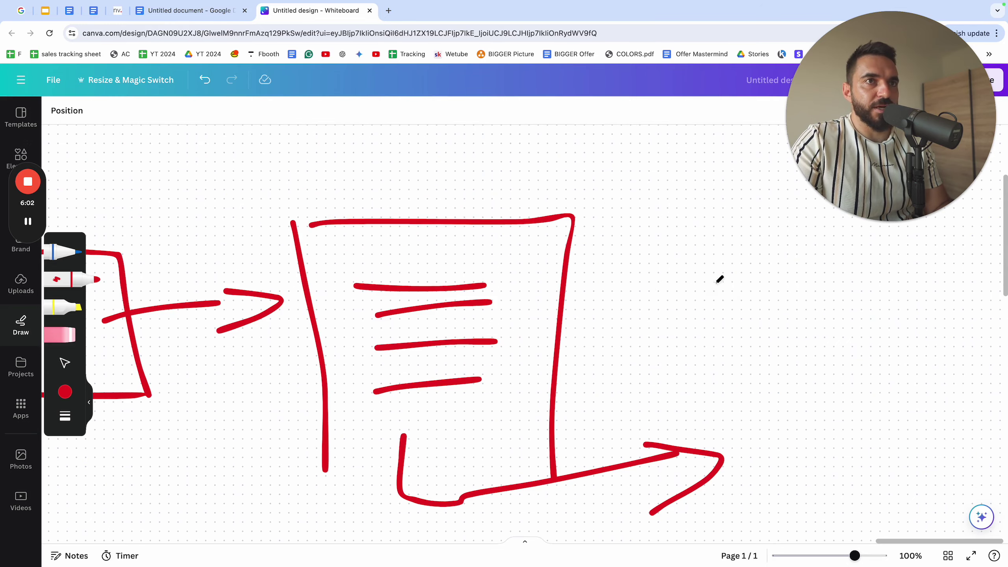
left_click_drag(712, 257, 747, 464)
mouse_move(710, 238)
left_mouse_down()
mouse_move(963, 379)
mouse_move(729, 465)
left_mouse_up()
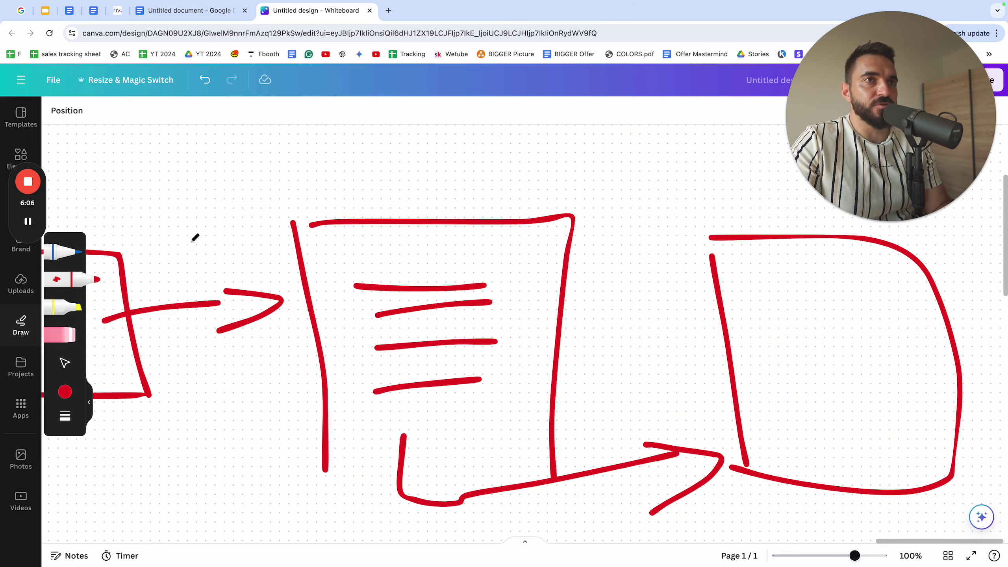
Draw two long horizontal lines and a diagonal arrow at the lower right
scroll(485, 435, "down", 4)
left_click_drag(158, 450, 812, 430)
mouse_move(161, 488)
left_mouse_down()
mouse_move(1003, 472)
mouse_move(1005, 460)
left_mouse_up()
scroll(647, 499, "down", 1)
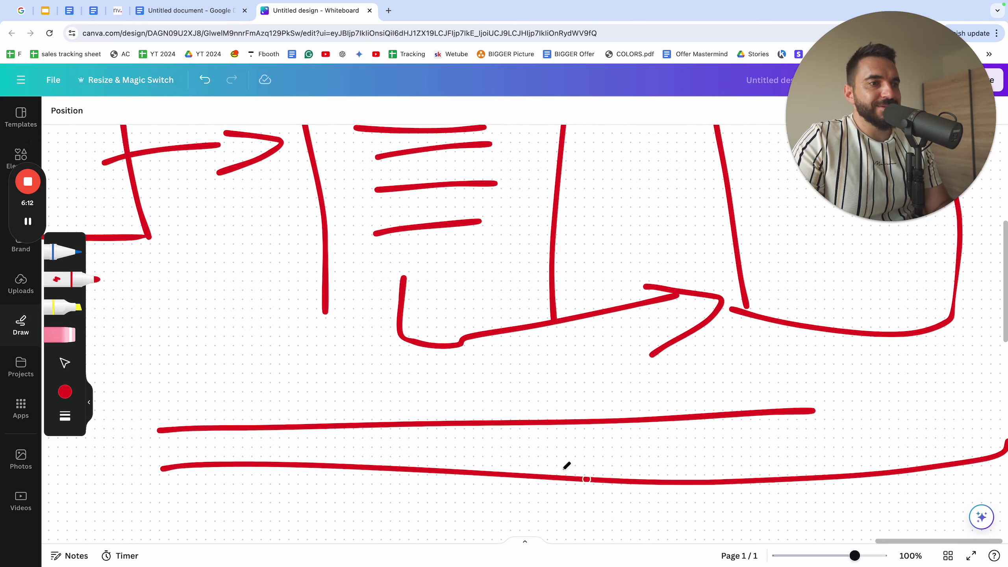
scroll(555, 461, "right", 6)
scroll(554, 462, "right", 2)
left_click_drag(468, 515, 1006, 440)
mouse_move(917, 435)
left_mouse_down()
mouse_move(850, 486)
mouse_move(798, 501)
left_mouse_up()
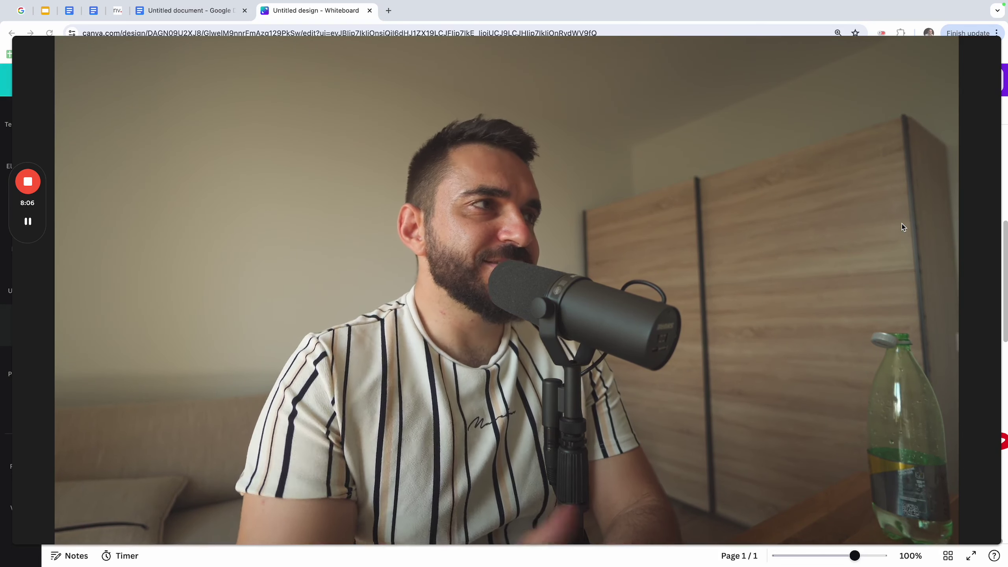
mouse_move(509, 195)
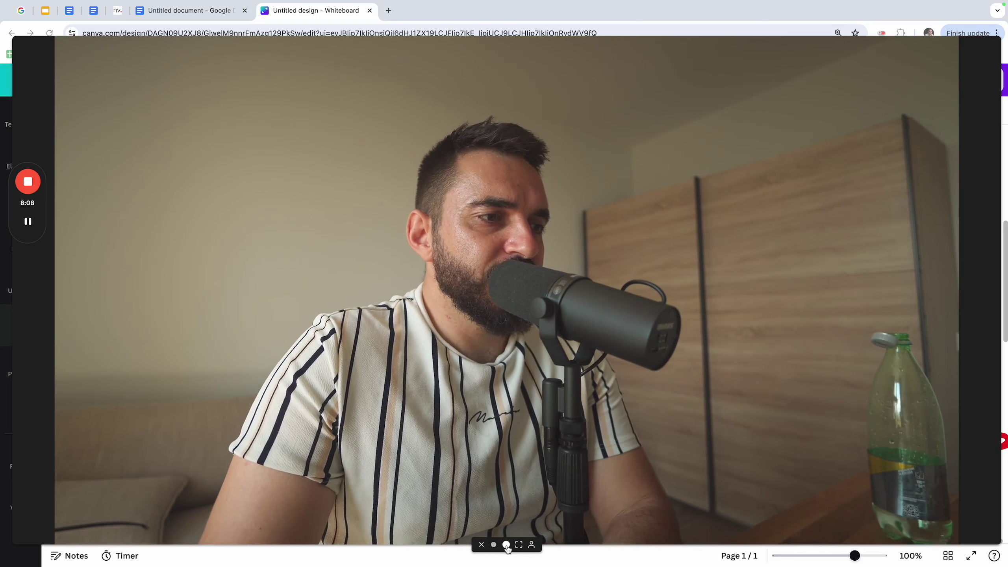
left_click(506, 545)
left_click_drag(793, 210, 335, 300)
left_click(393, 333)
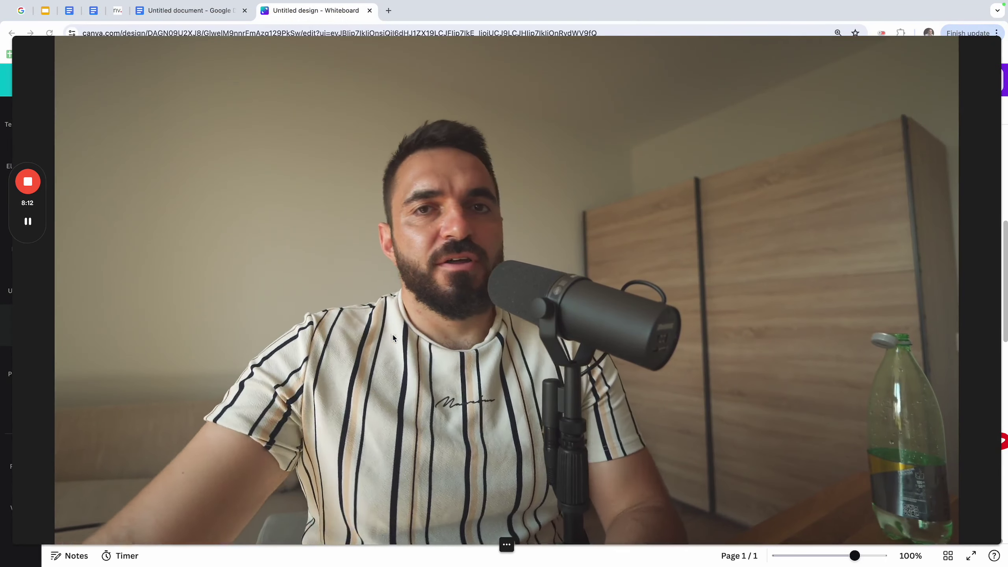